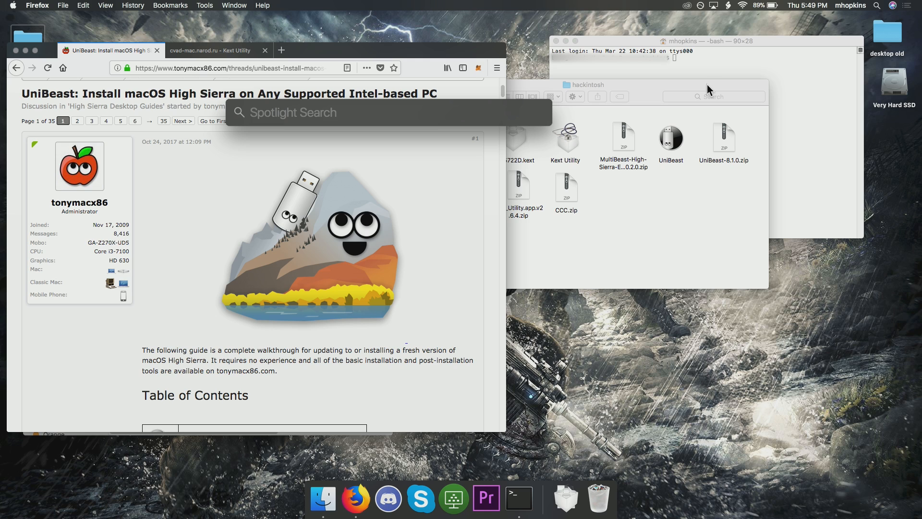
Open the App Store and search it for "macos high sierra"
key(Return)
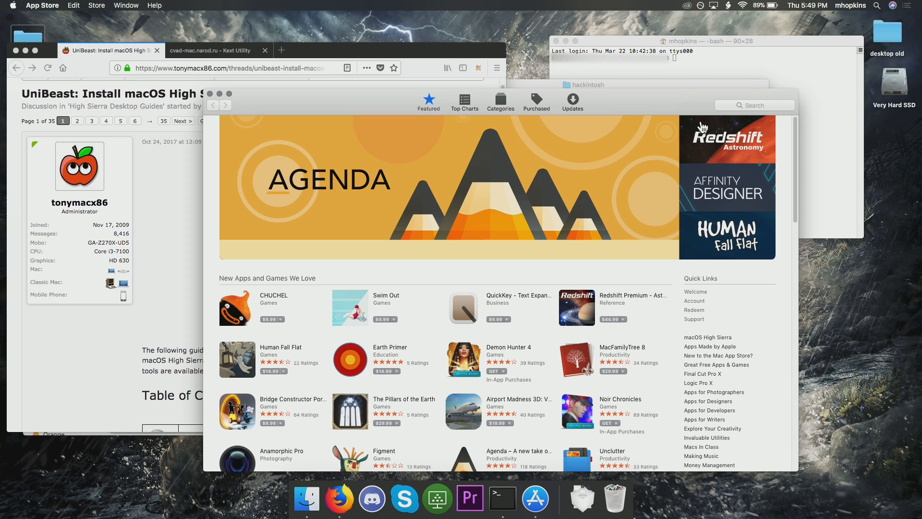
click(765, 106)
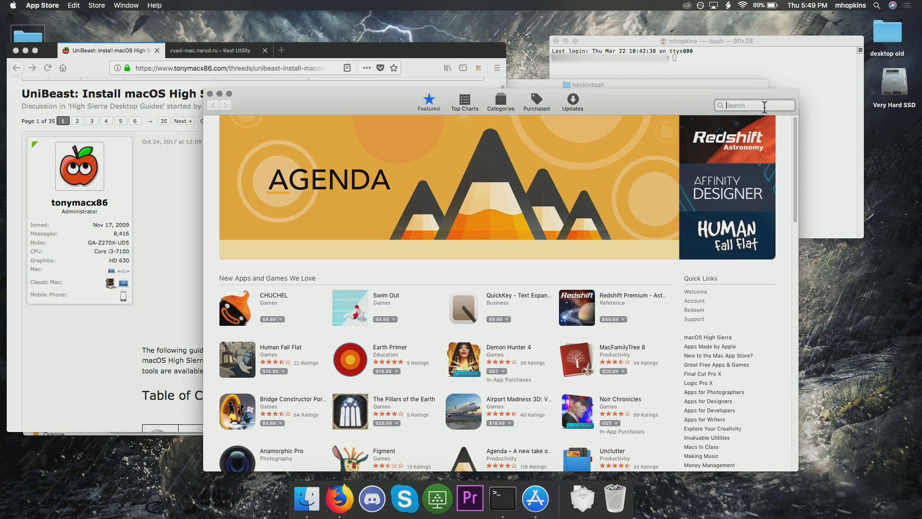
text(high sier)
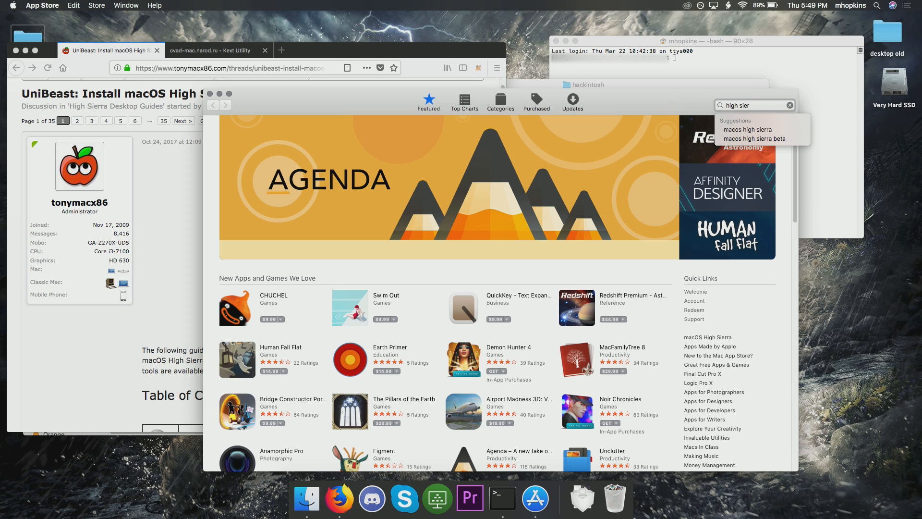
key(Down)
key(Return)
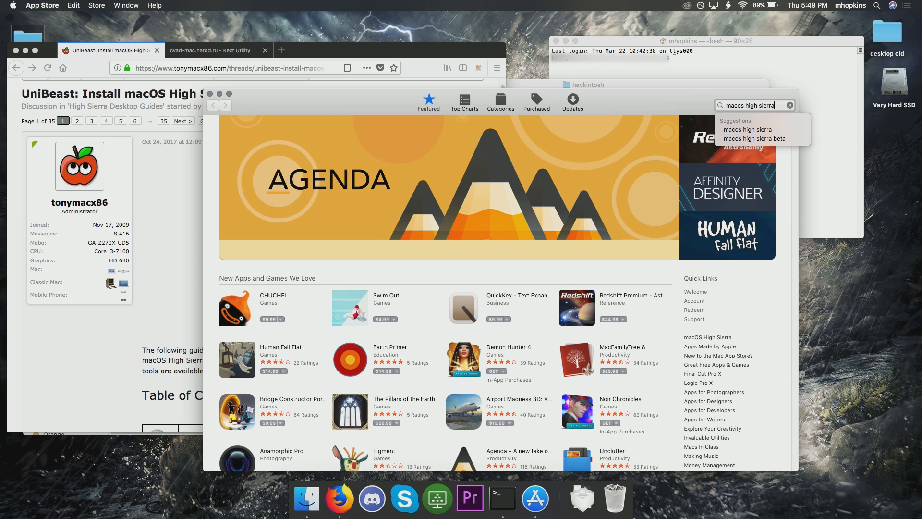
Check the options of the macOS High Sierra listing, dismiss them and close the App Store
click(285, 175)
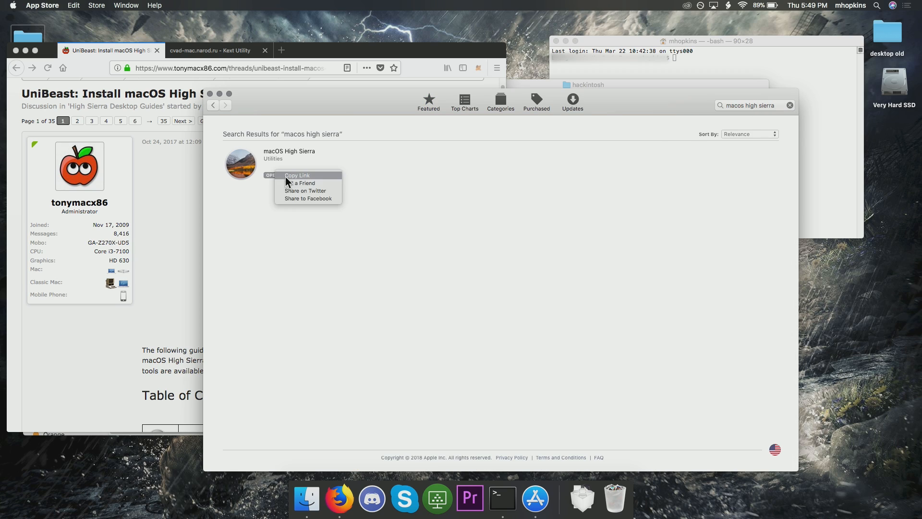
click(403, 197)
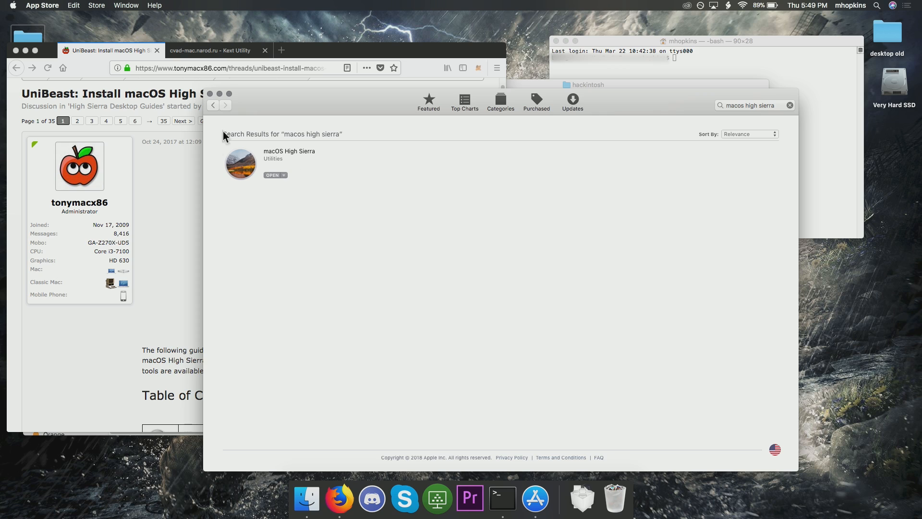
click(210, 94)
click(265, 36)
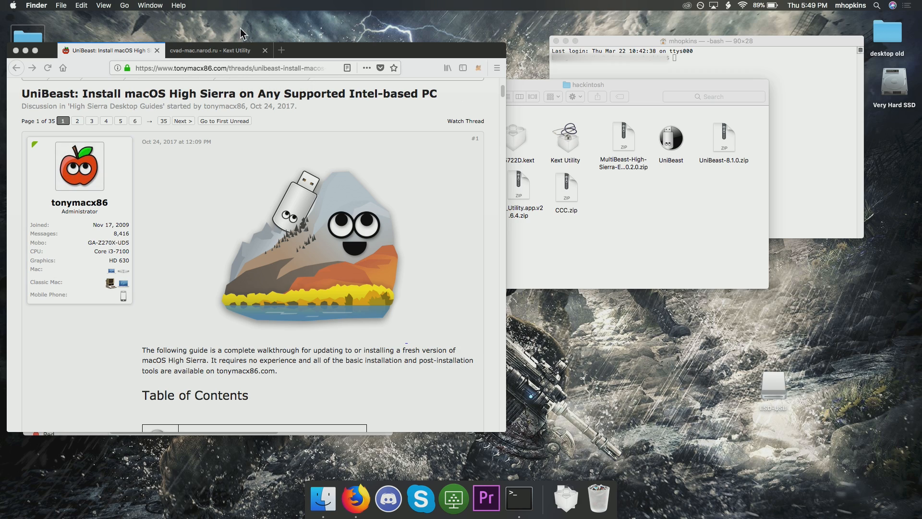
Switch to Terminal and list all attached disks with diskutil list to find the USB drive's identifier
click(615, 42)
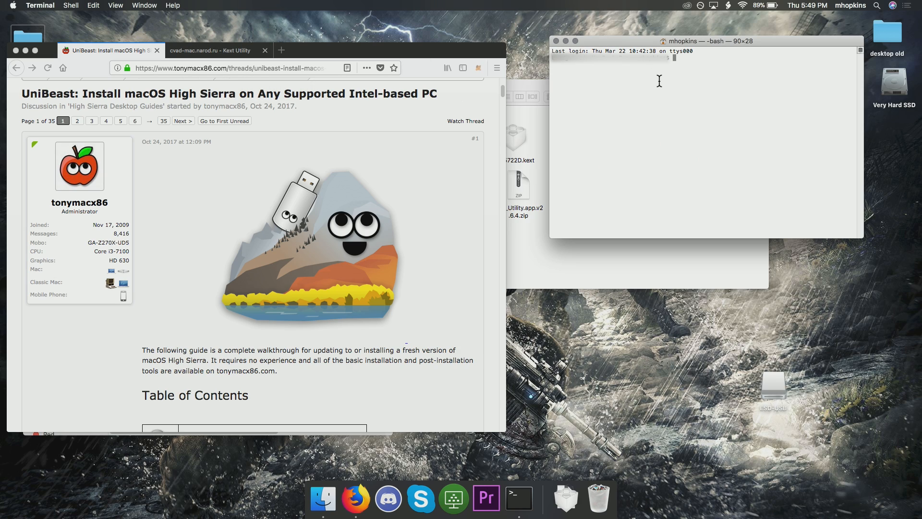
text(diskutil list)
key(Return)
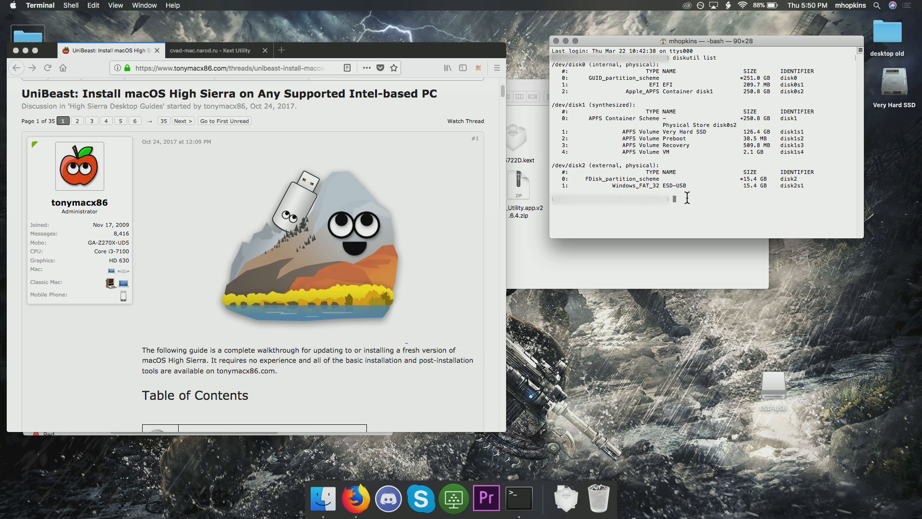
Repartition the USB drive by running "diskutil partitiondisk disk2 1 GPT JHFS+ USB 15g"
text(diskutil partitiondisk disk2 1 GPT JHFS+ USB 32g)
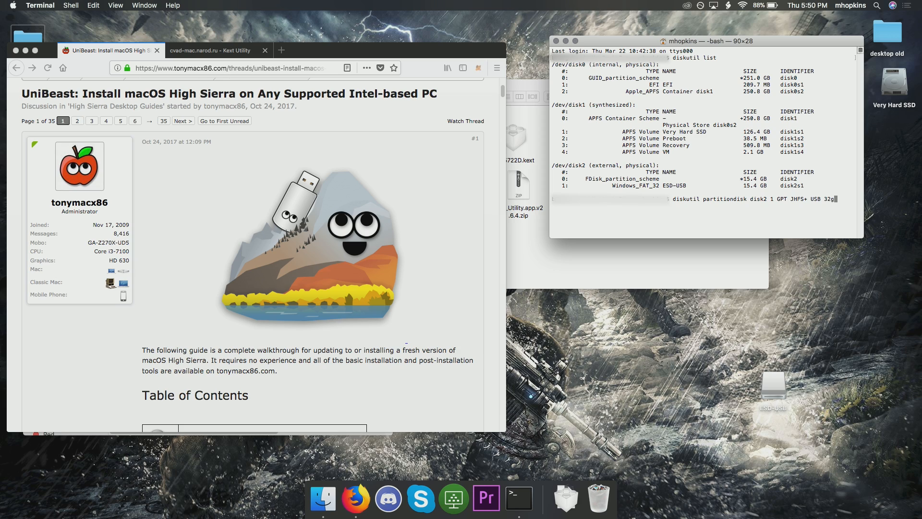
key(Left)
key(Left)
key(BackSpace)
key(Delete)
text(15)
key(Return)
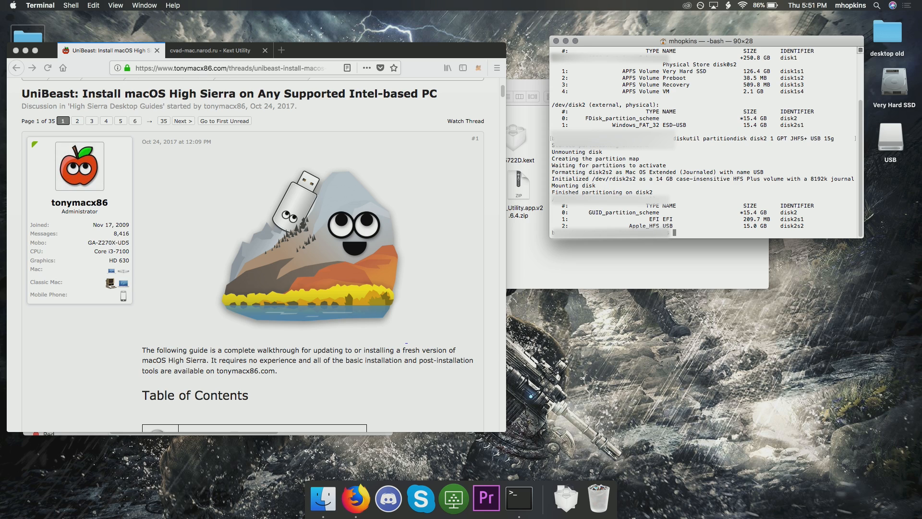
Open the USB volume from the desktop to check its contents, and close its window
click(890, 140)
double_click(890, 140)
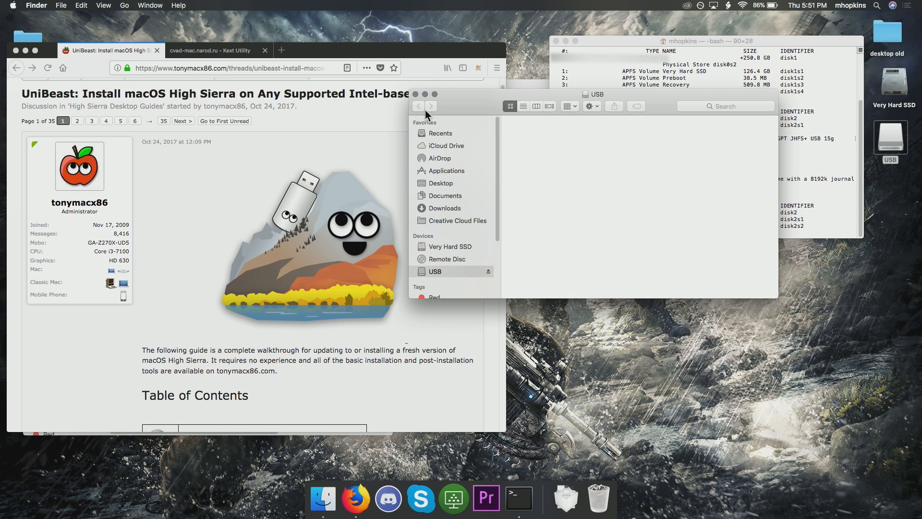
click(415, 95)
Switch to Firefox and read the High Sierra guide through Step 2 to the instructions for downloading and running UniBeast
click(442, 58)
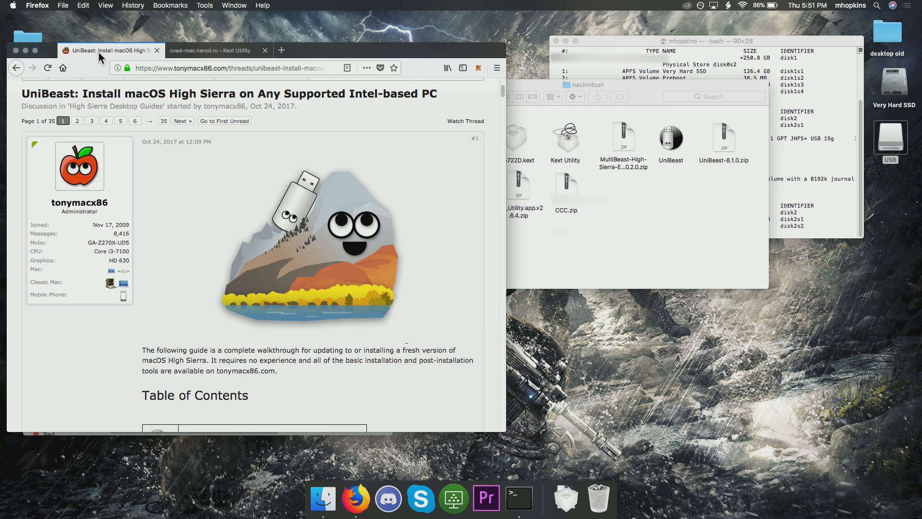
scroll(210, 217, down, 10)
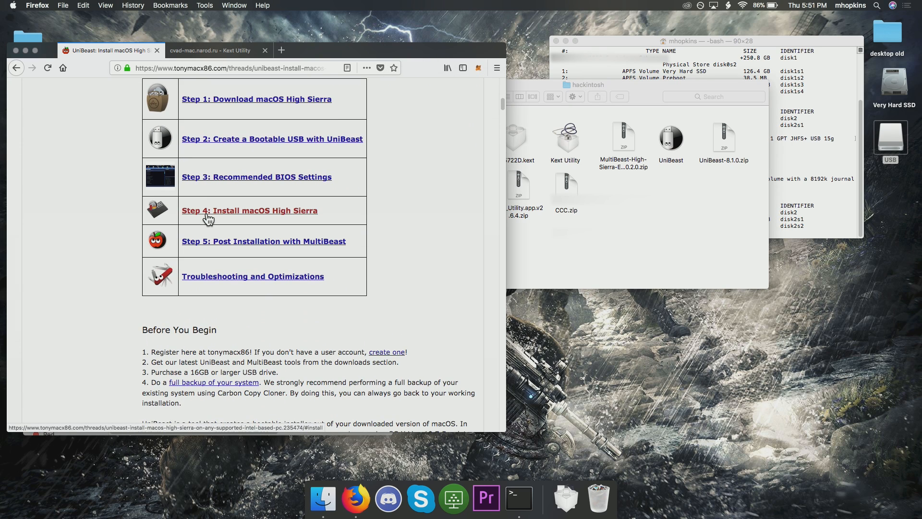
scroll(192, 215, up, 2)
scroll(206, 214, down, 10)
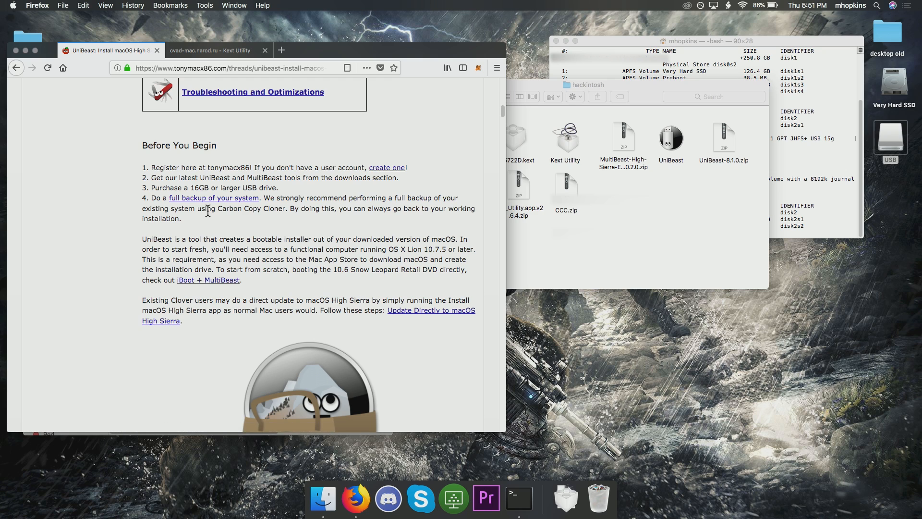
scroll(208, 211, down, 6)
scroll(208, 210, down, 1)
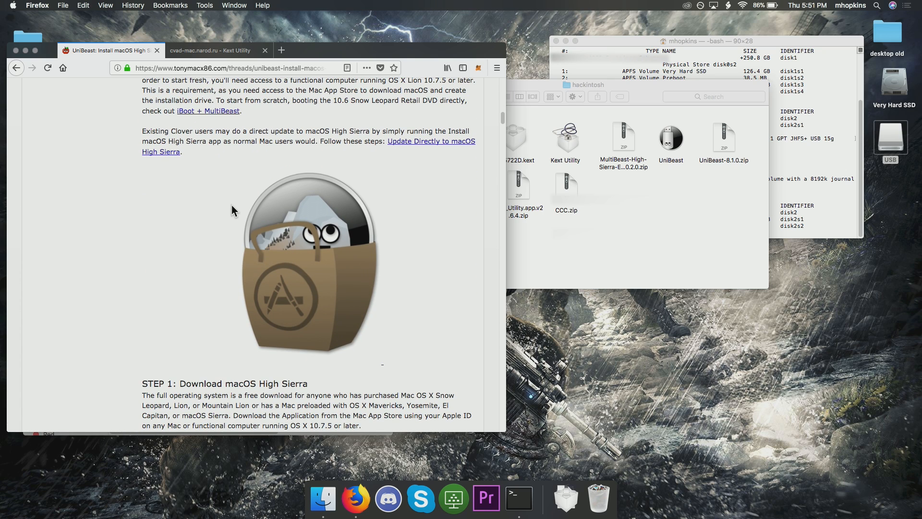
scroll(231, 212, down, 15)
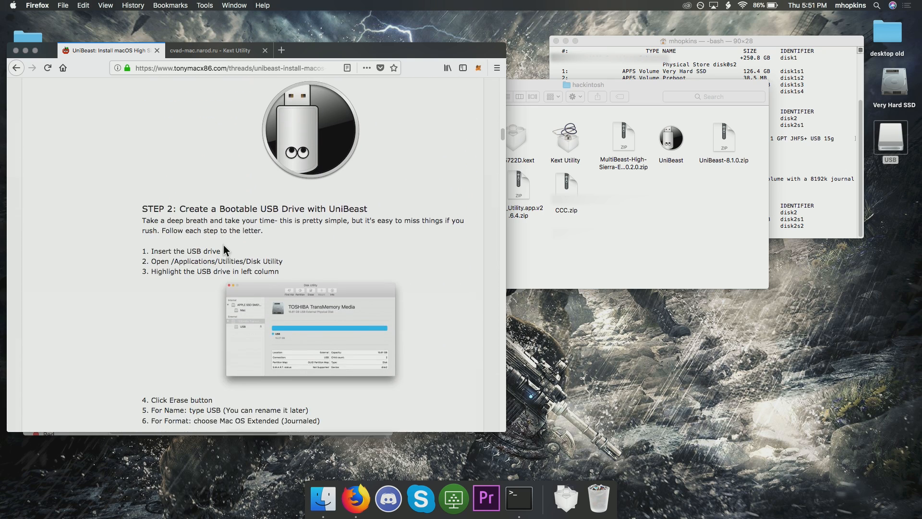
scroll(219, 255, down, 17)
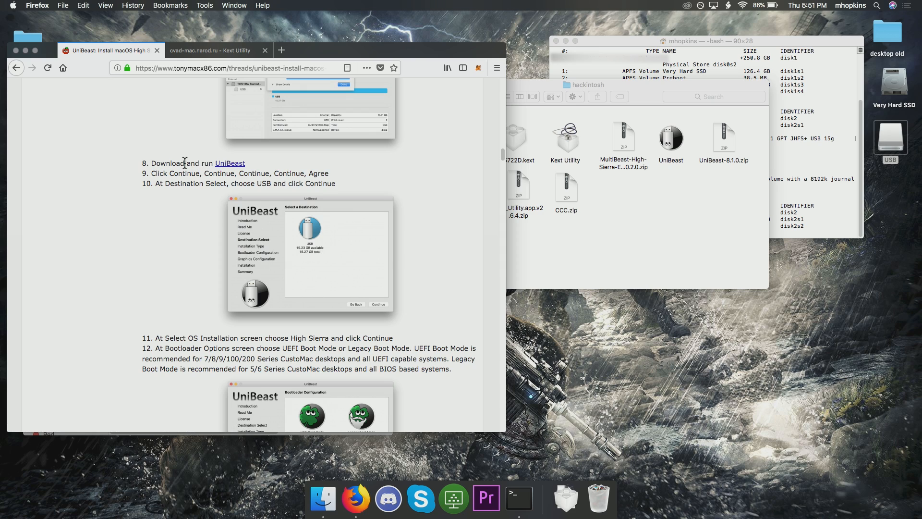
Extract UniBeast-8.1.0.zip in the hackintosh folder
click(522, 216)
click(725, 143)
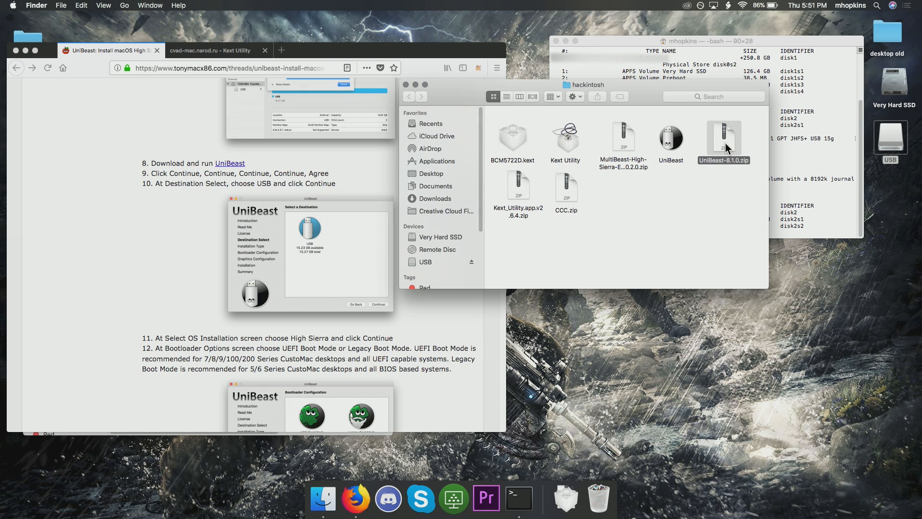
right_click(725, 143)
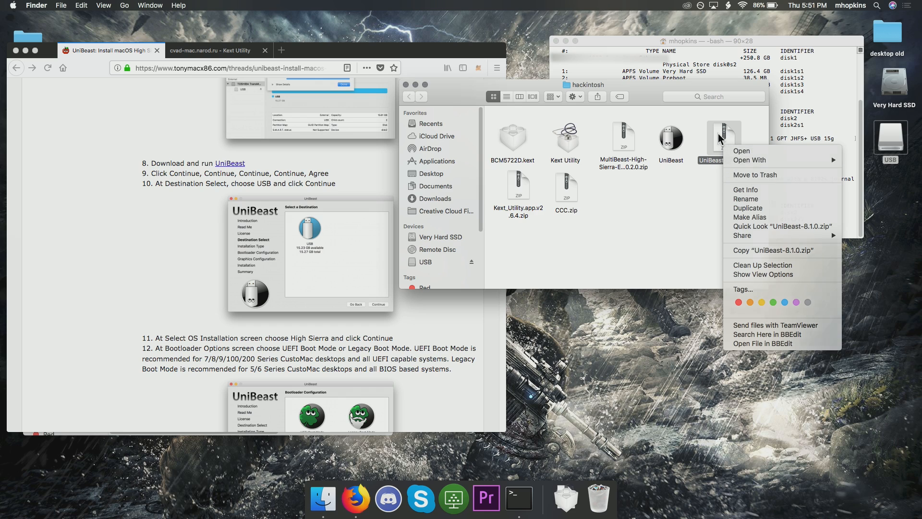
click(740, 151)
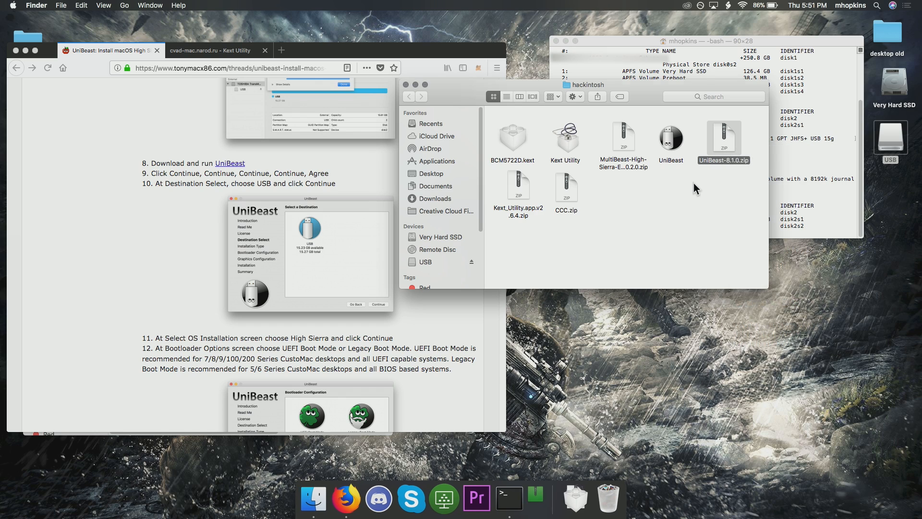
Launch UniBeast from the hackintosh folder and move its window over the browser guide
click(669, 144)
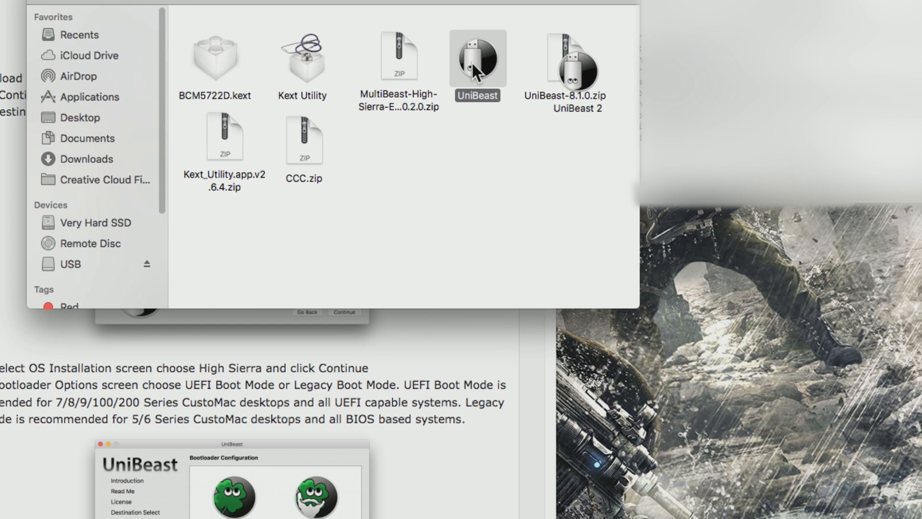
double_click(472, 61)
drag(363, 44, 125, 27)
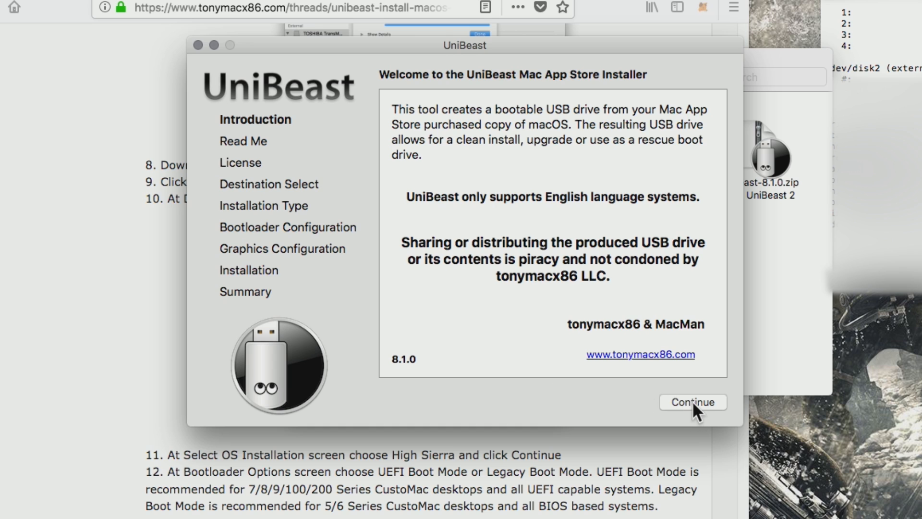
Proceed through UniBeast's introduction, read-me and license pages and agree to the software license agreement
click(692, 402)
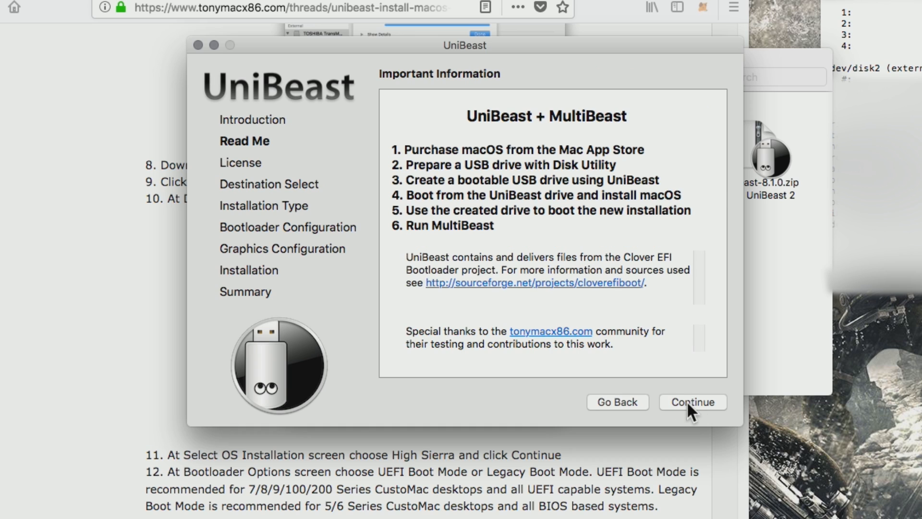
click(688, 403)
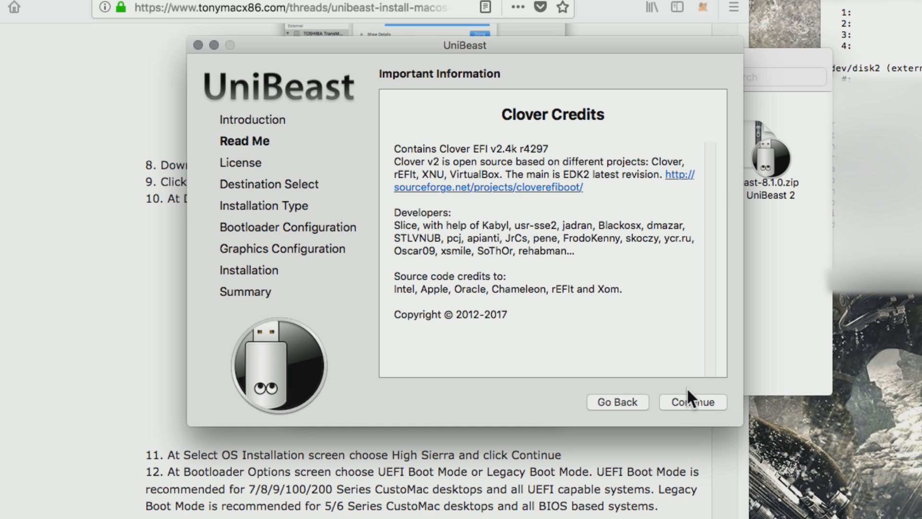
click(687, 399)
click(688, 399)
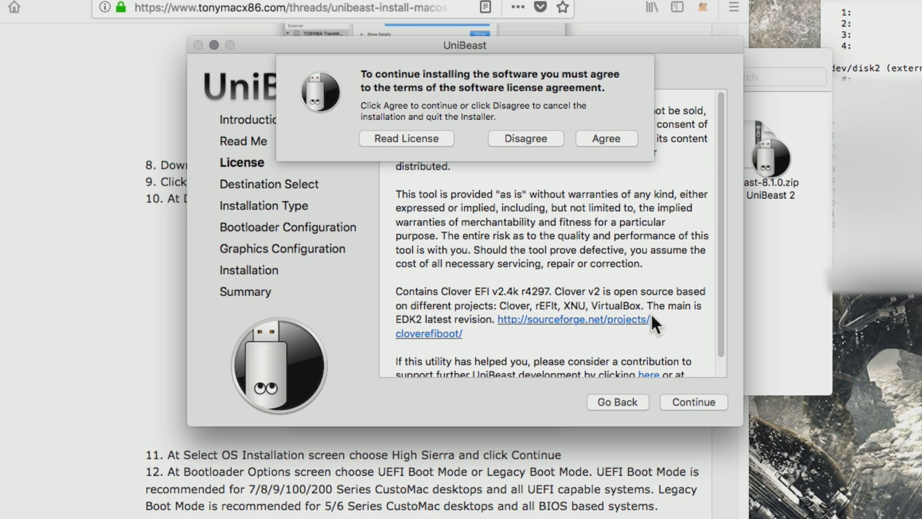
click(609, 137)
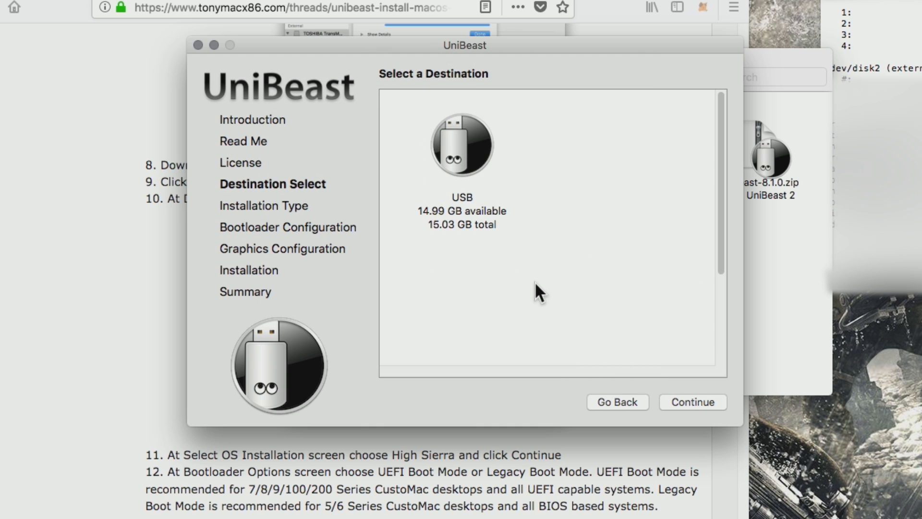
Choose the USB drive as the destination and High Sierra as the OS installation
click(465, 156)
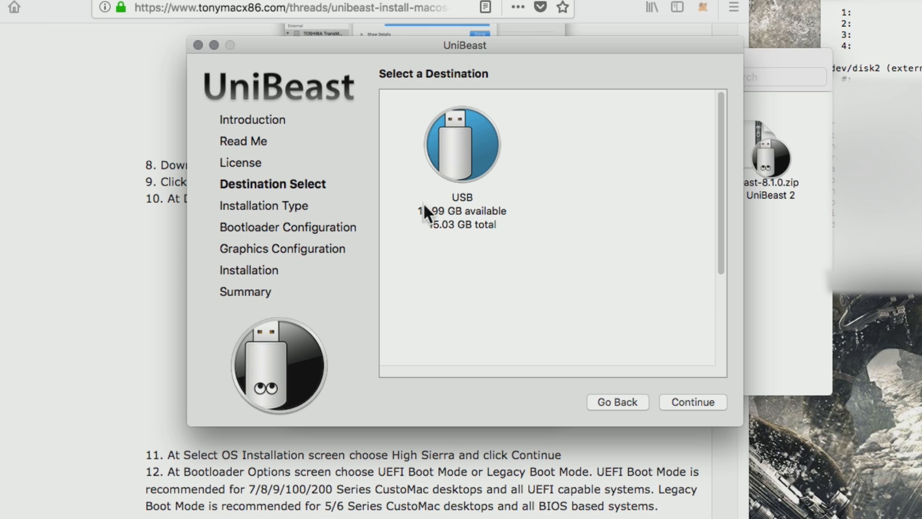
click(687, 402)
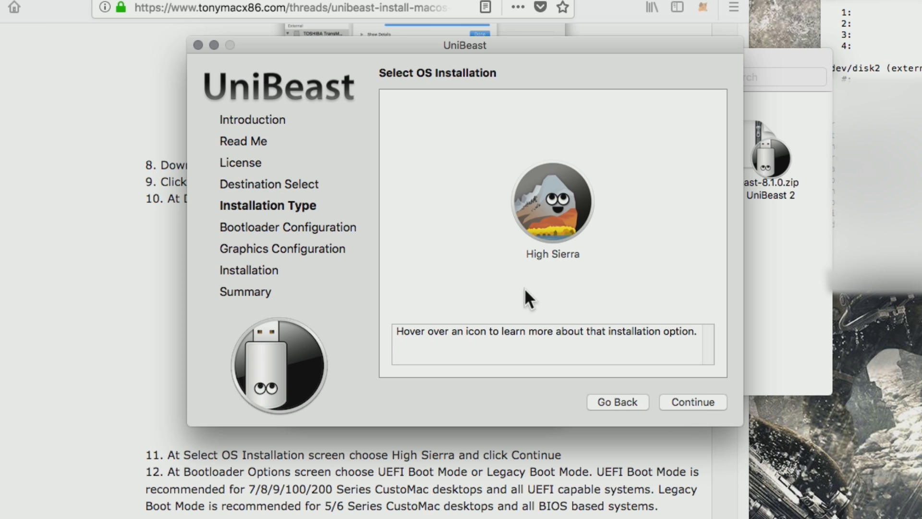
click(559, 206)
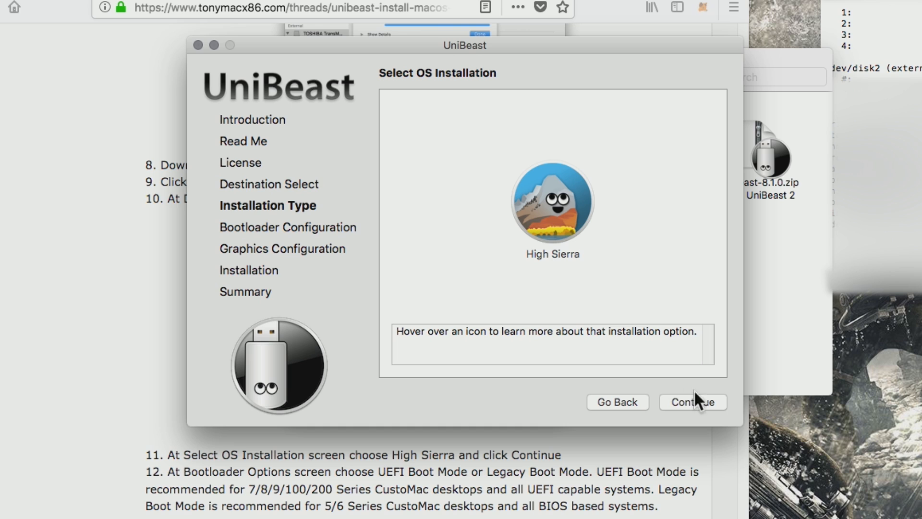
click(701, 401)
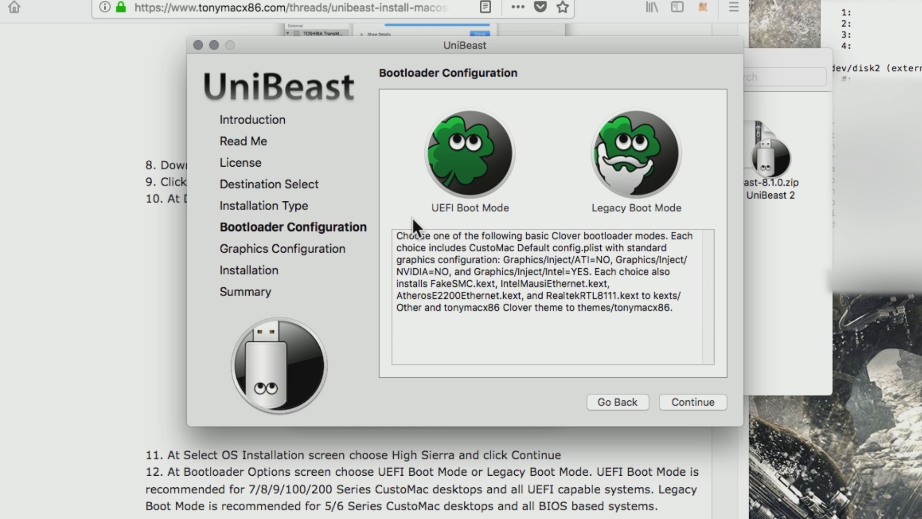
Select Legacy Boot Mode as the bootloader configuration and continue to the graphics configuration
click(637, 168)
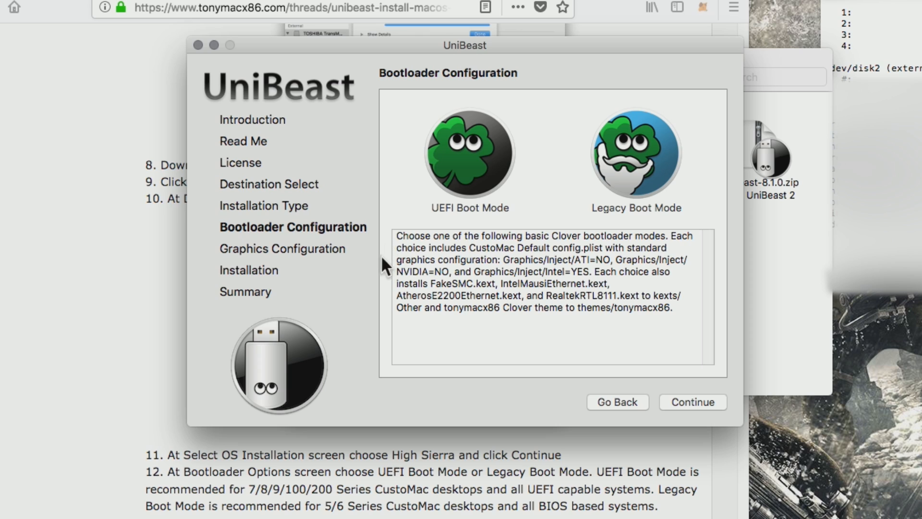
click(686, 406)
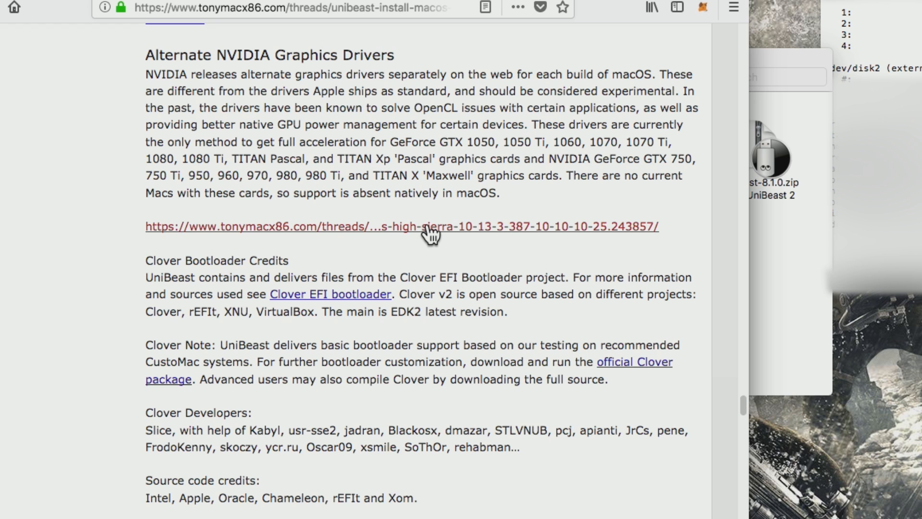
Download the NVIDIA web driver WebDriver-387.10.10.10.25.161.pkg for macOS 10.13.3 + Supplemental Update (17D102) from the alternate graphics drivers thread
click(370, 235)
scroll(327, 248, down, 1)
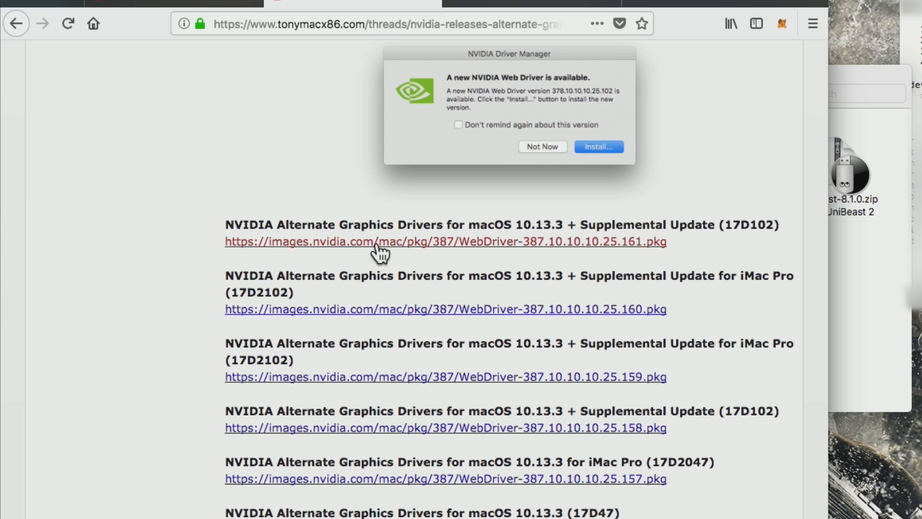
click(376, 244)
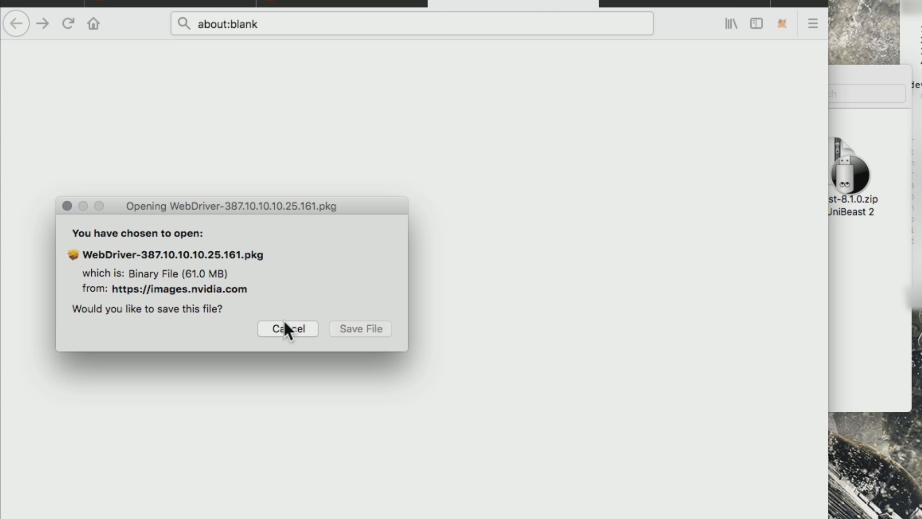
click(365, 328)
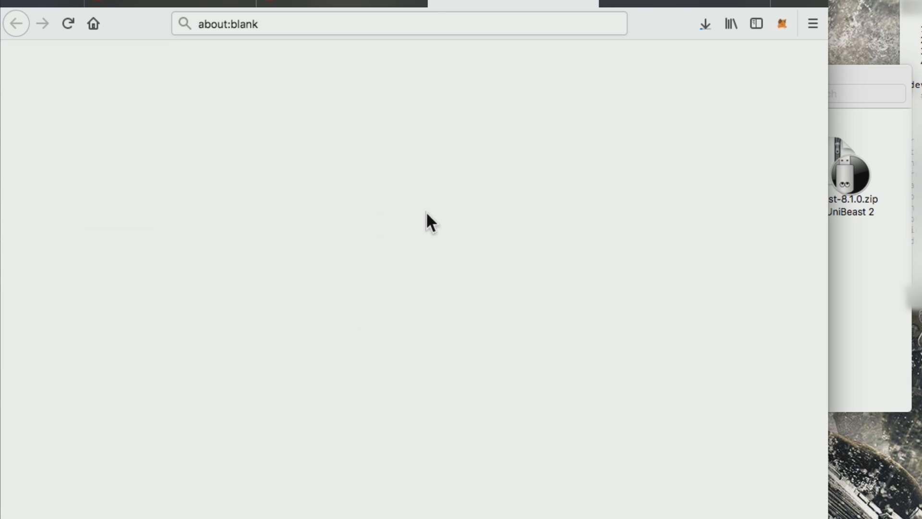
Continue in UniBeast without graphics injection, verify the options, authorize the bootable drive's creation with the account password, and quit once installation finishes
click(844, 284)
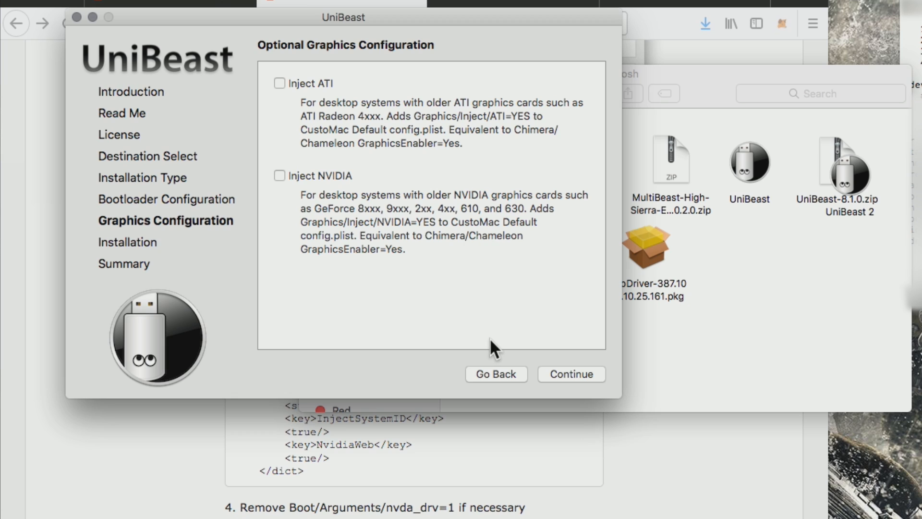
click(576, 374)
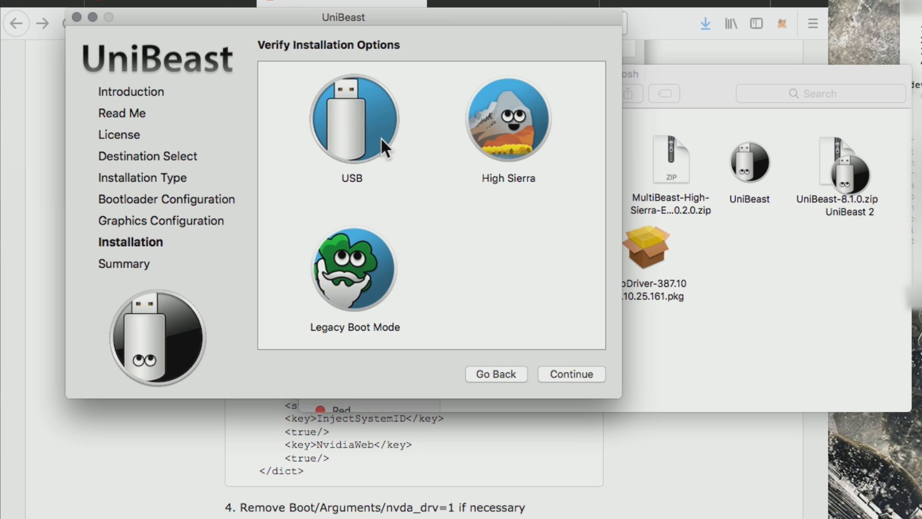
click(581, 375)
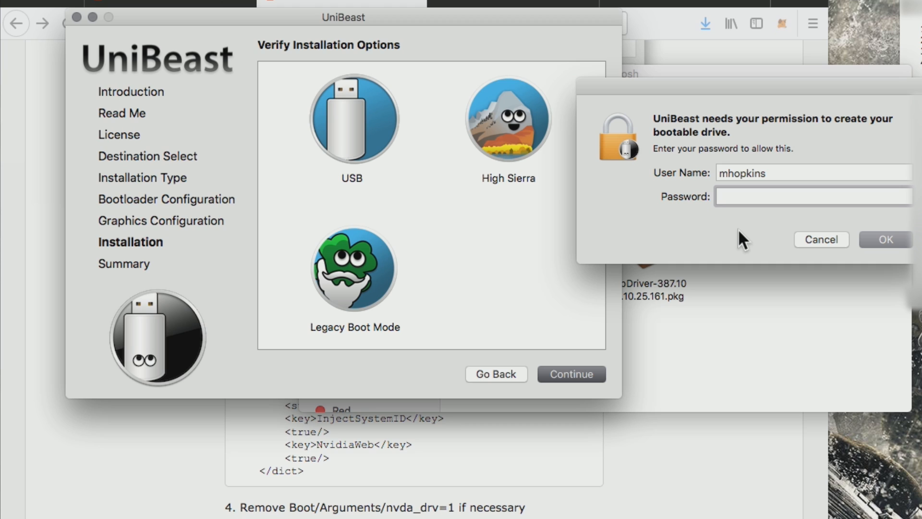
text(•)
key(Return)
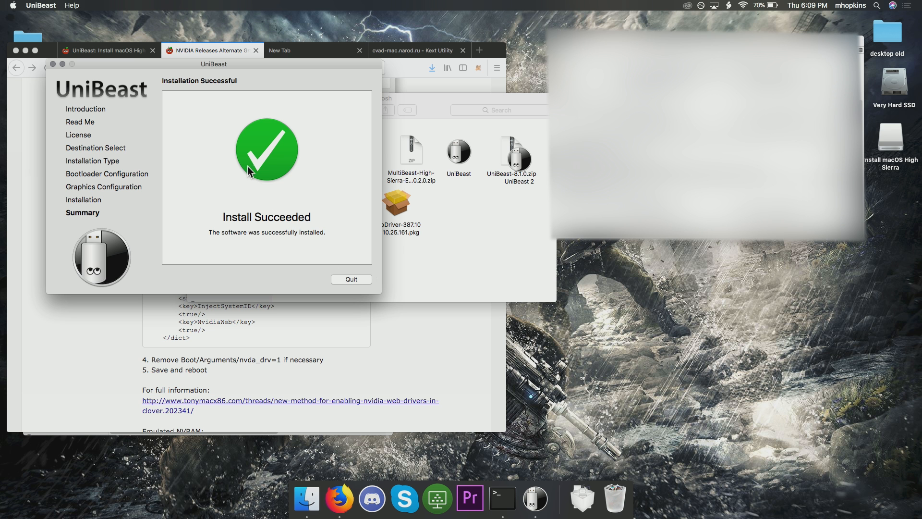
click(351, 279)
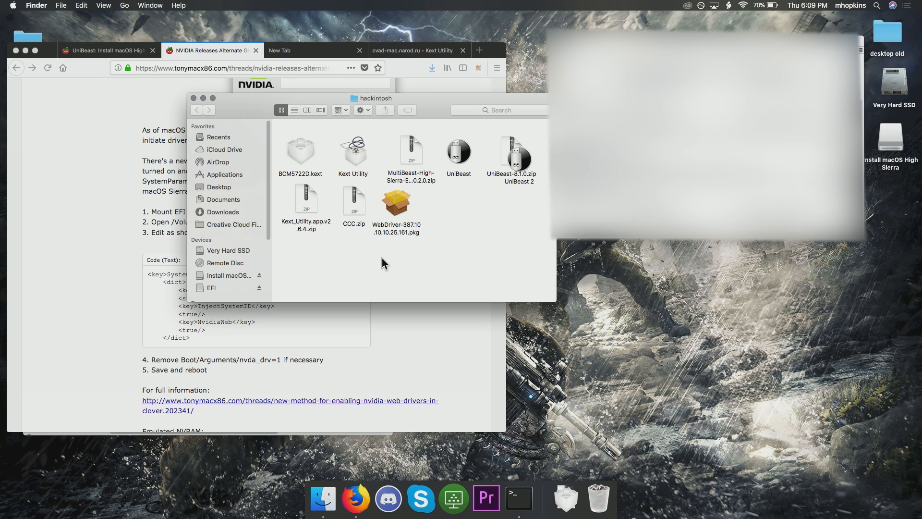
Move the hackintosh folder window aside and inspect the contents of the Install macOS High Sierra drive
drag(420, 104, 299, 134)
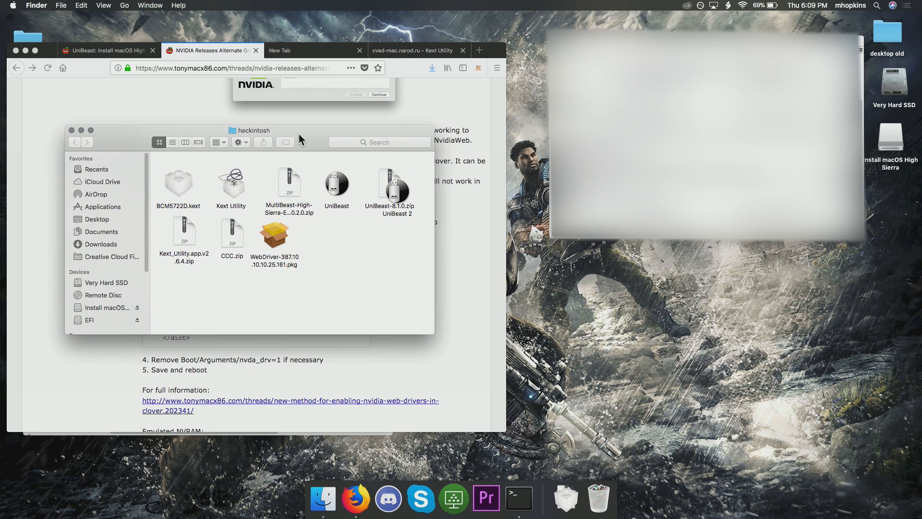
click(103, 308)
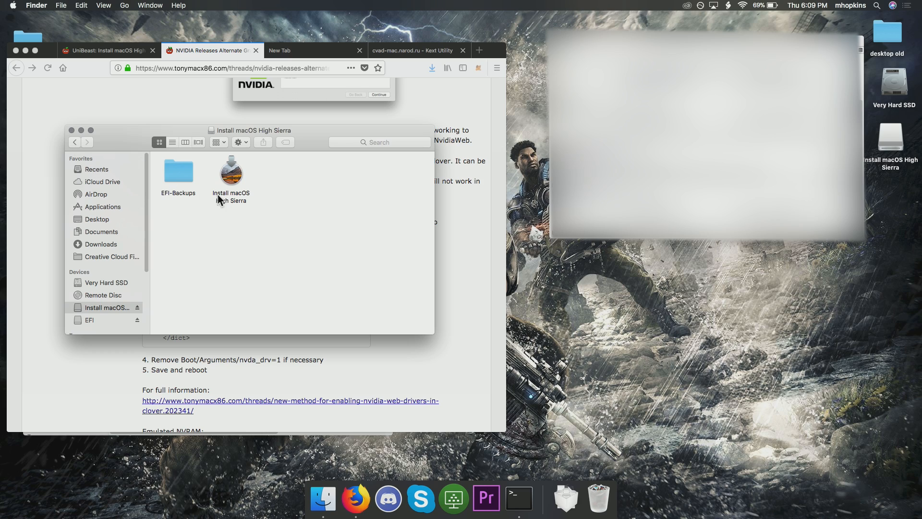
click(74, 141)
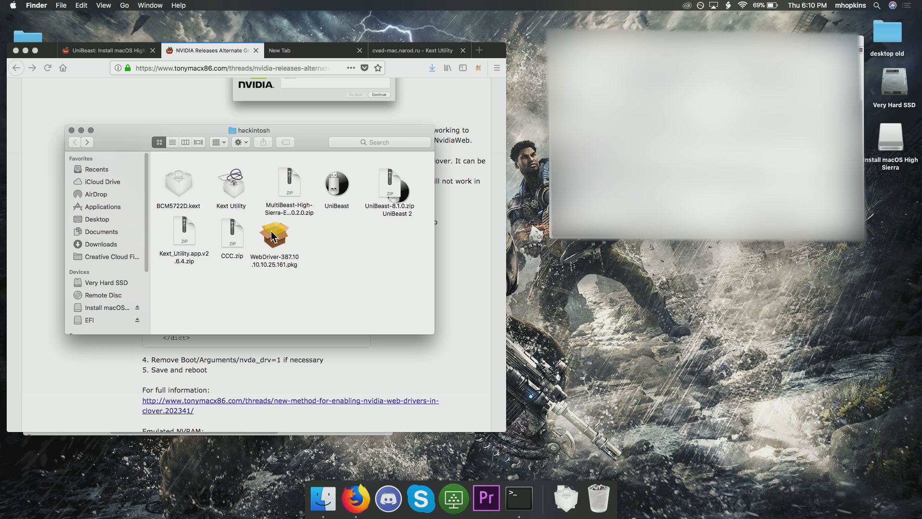
Extract the MultiBeast High Sierra archive and copy the MultiBeast - High Sierra Edition folder to the Install macOS High Sierra drive
click(290, 187)
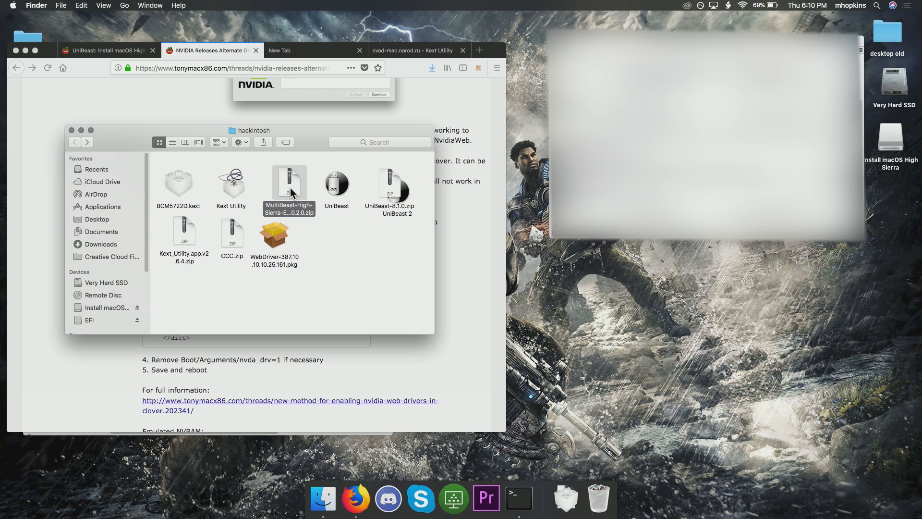
double_click(290, 188)
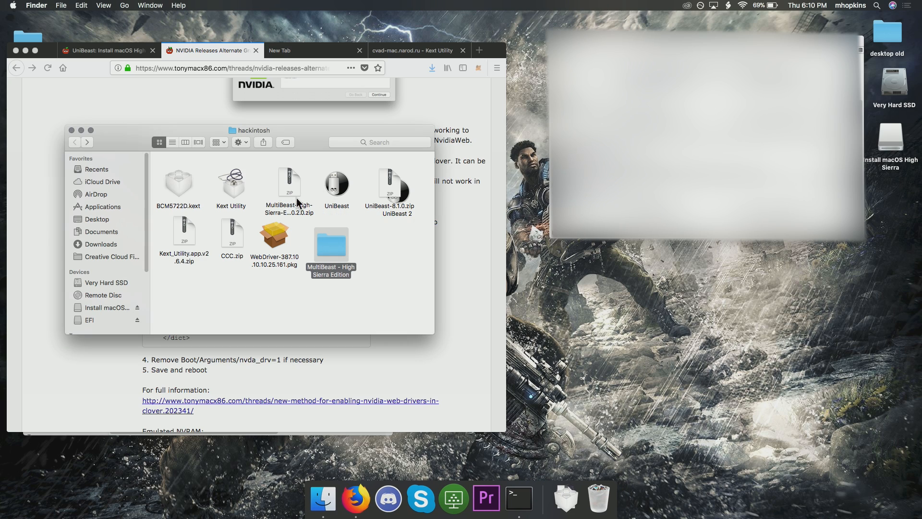
drag(328, 246, 107, 308)
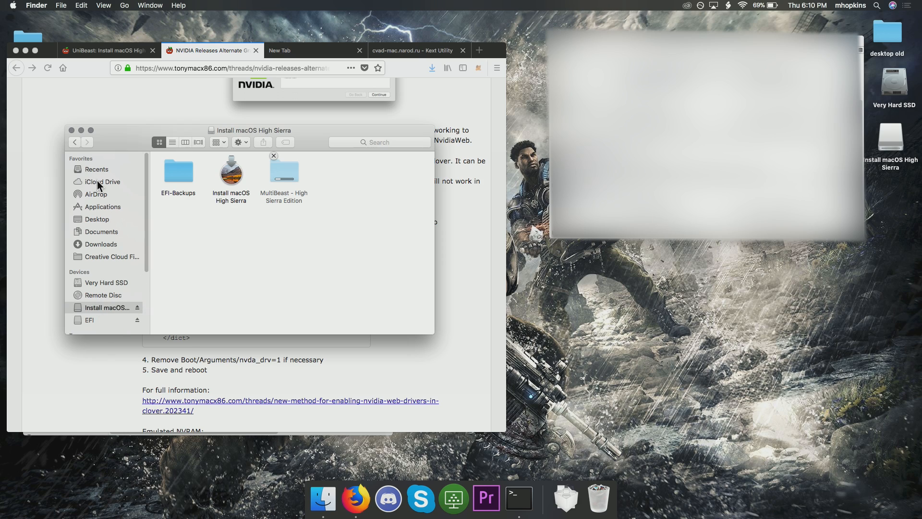
click(75, 142)
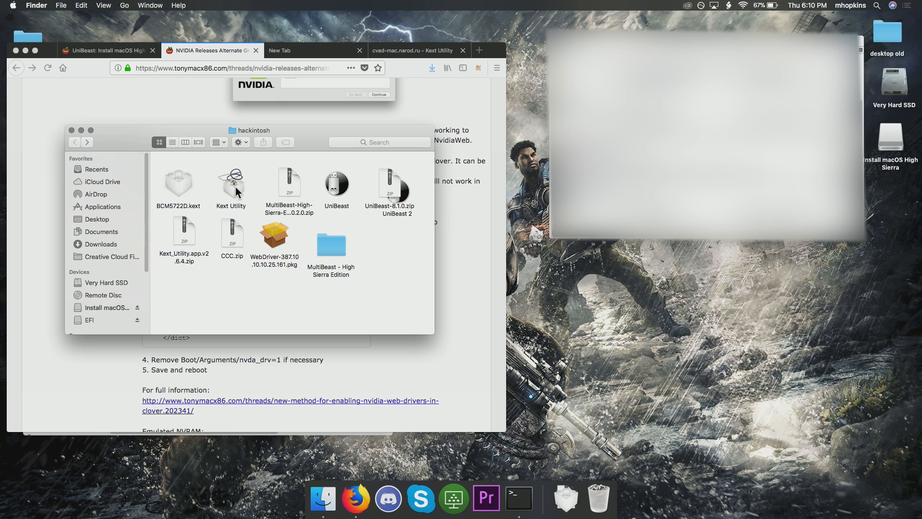
Copy Kext Utility, BCM5722D.kext and WebDriver-387.10.10.10.25.161.pkg from the hackintosh folder to the Install macOS High Sierra drive
drag(235, 186, 117, 308)
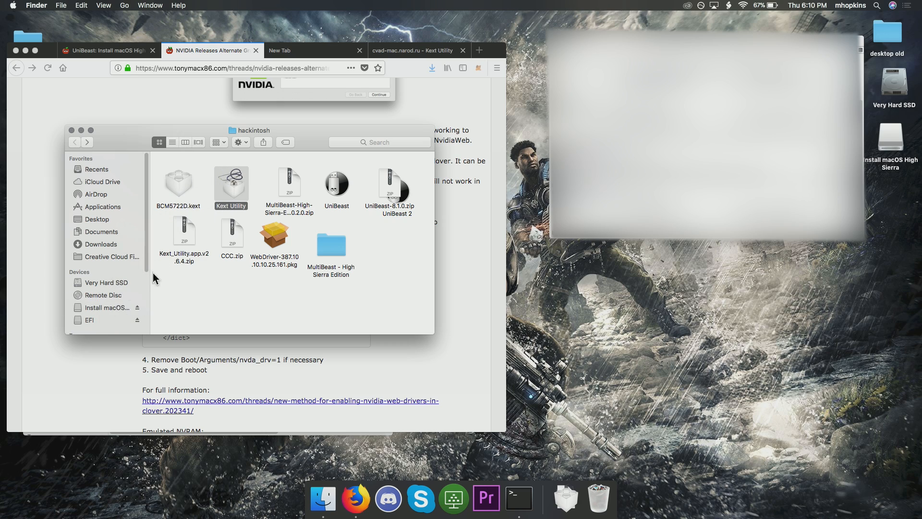
click(173, 187)
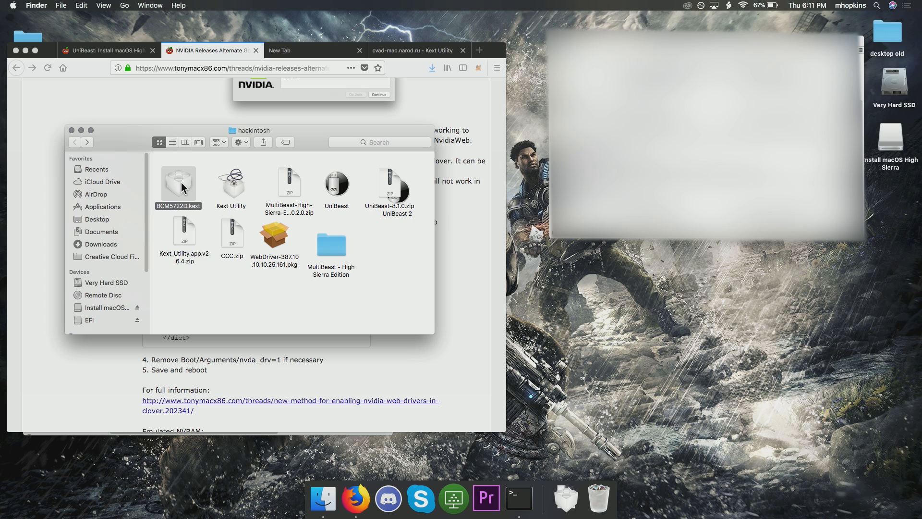
drag(182, 183, 117, 308)
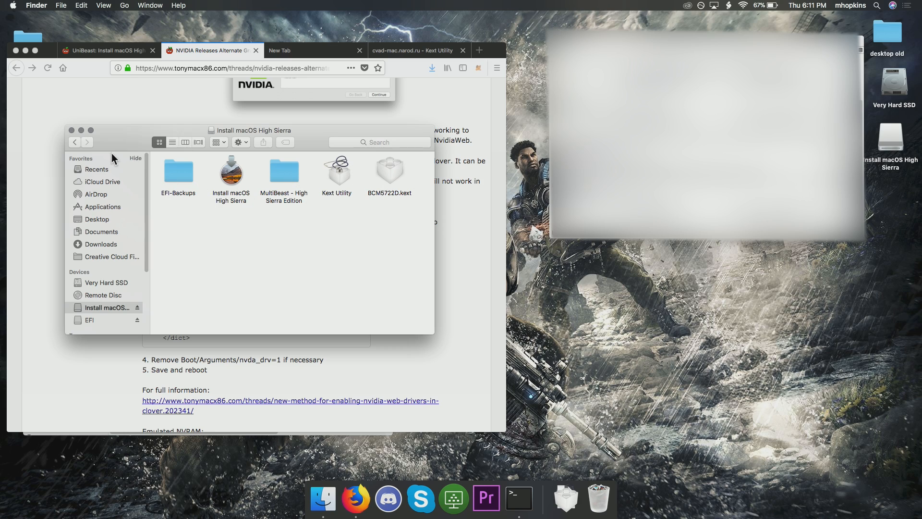
click(74, 142)
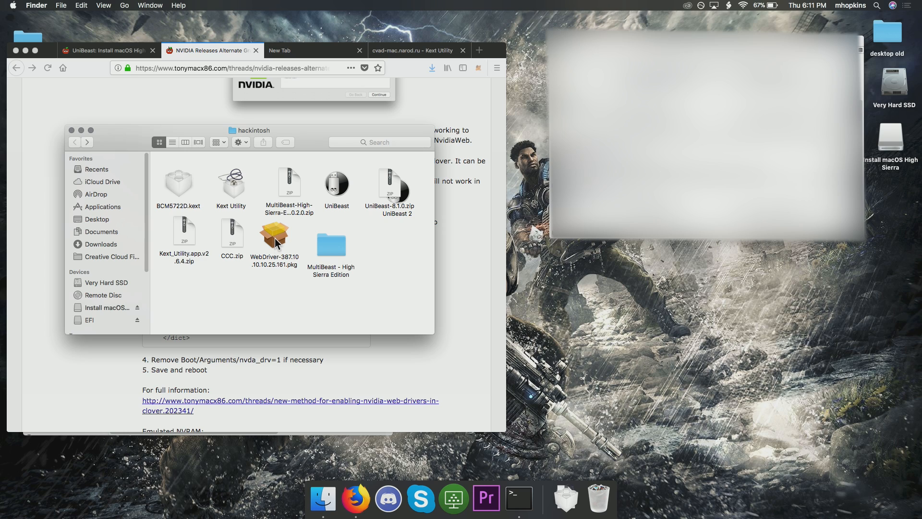
drag(278, 239, 111, 307)
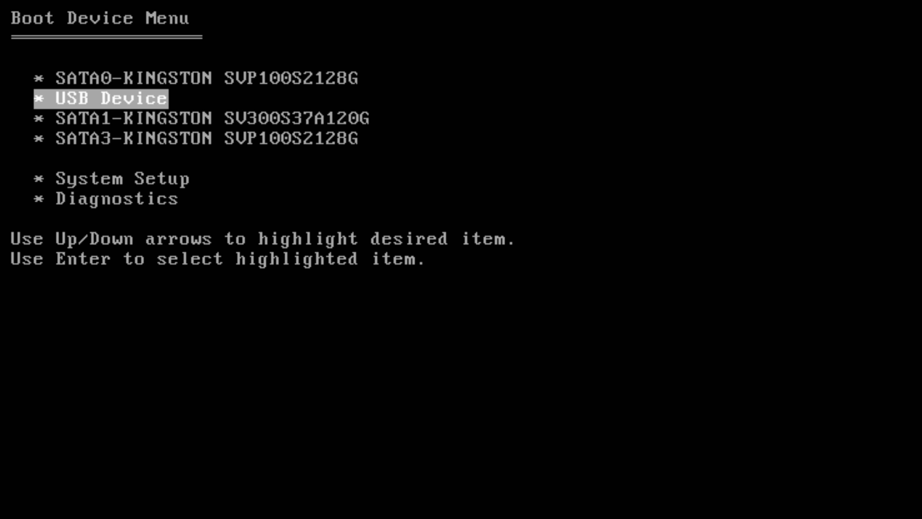
Enter System Setup from the target computer's Boot Device Menu
key(Down)
key(Down)
key(Down)
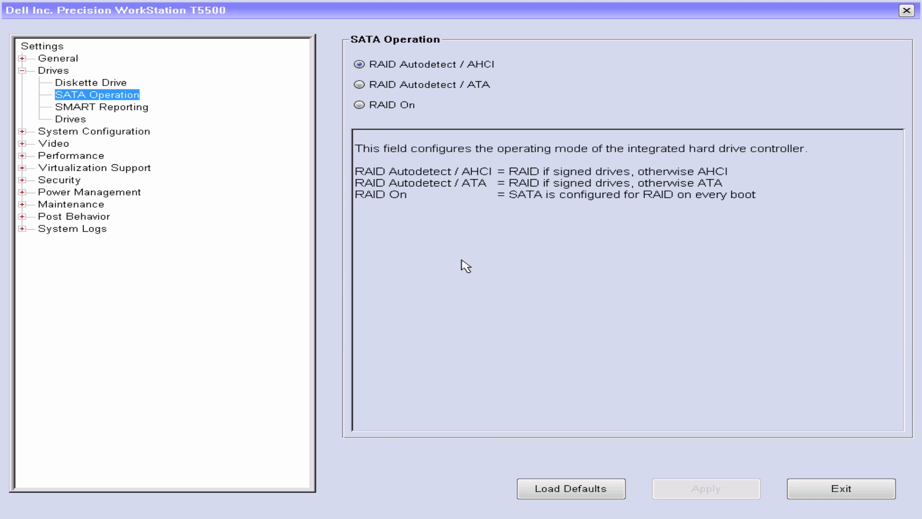
key(Up)
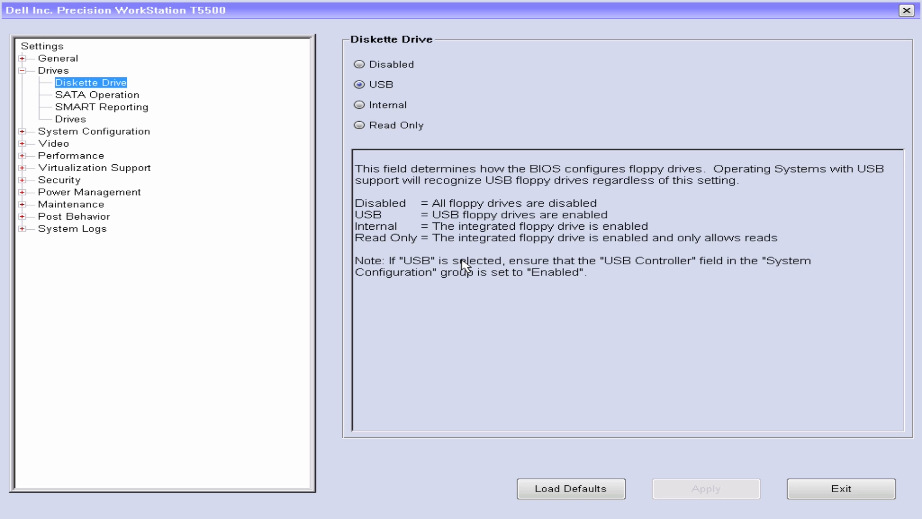
Review the BIOS Drives settings, including SMART Reporting and the SATA Operation mode
key(Down)
key(Down)
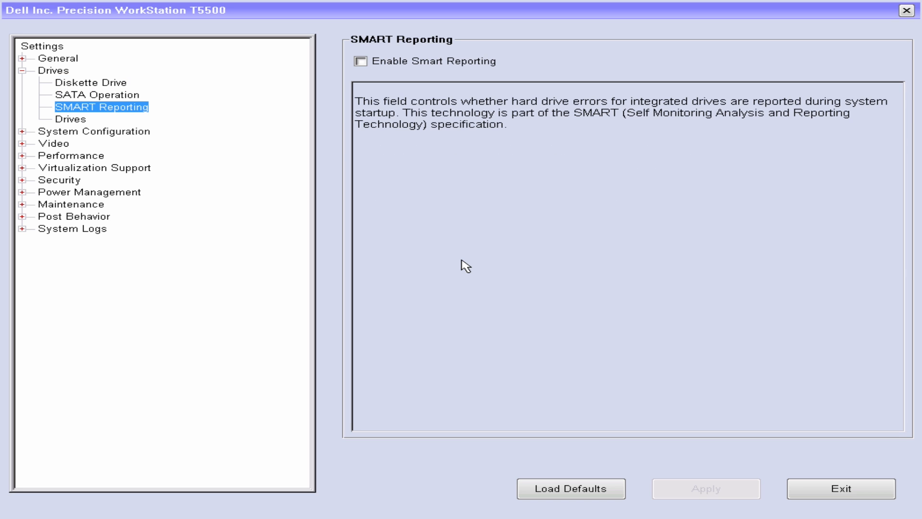
key(Down)
key(Down)
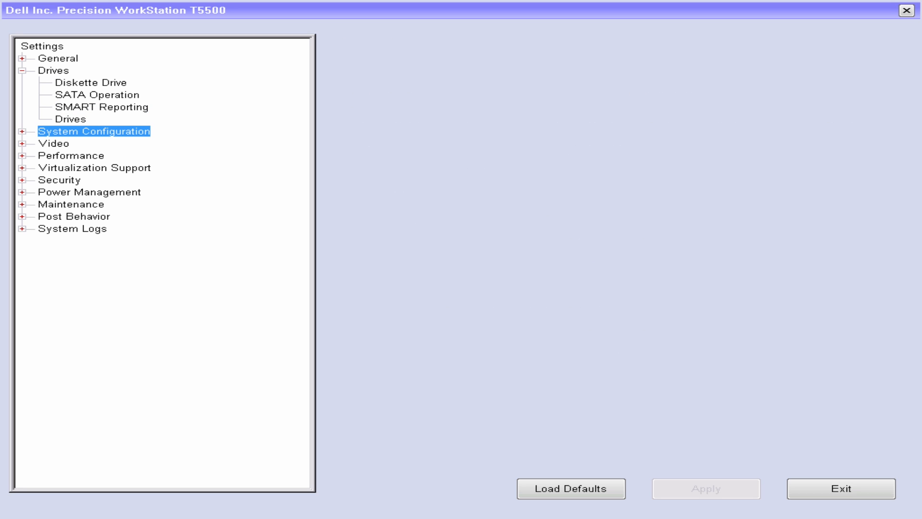
key(Up)
key(Up)
key(Up)
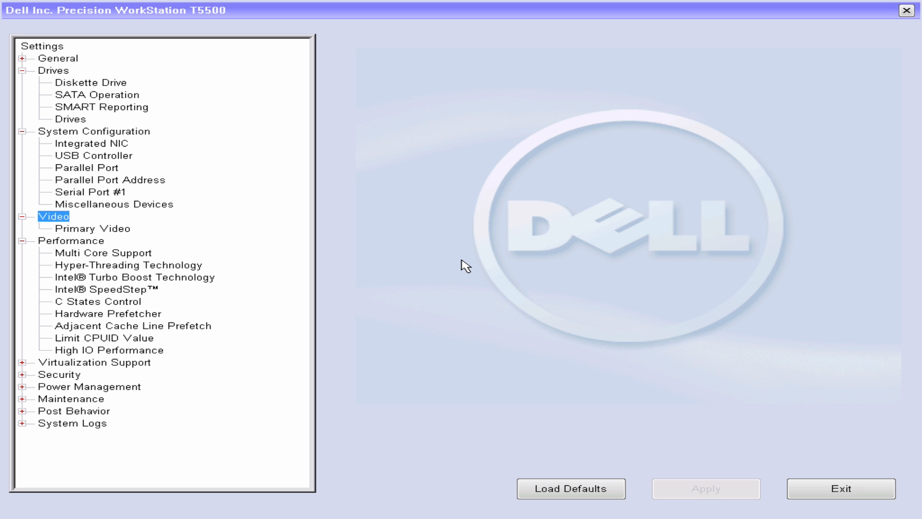
Review the BIOS System Configuration, Video, Performance and Virtualization Support settings, including Primary Video and High IO Performance
key(Down)
key(Down)
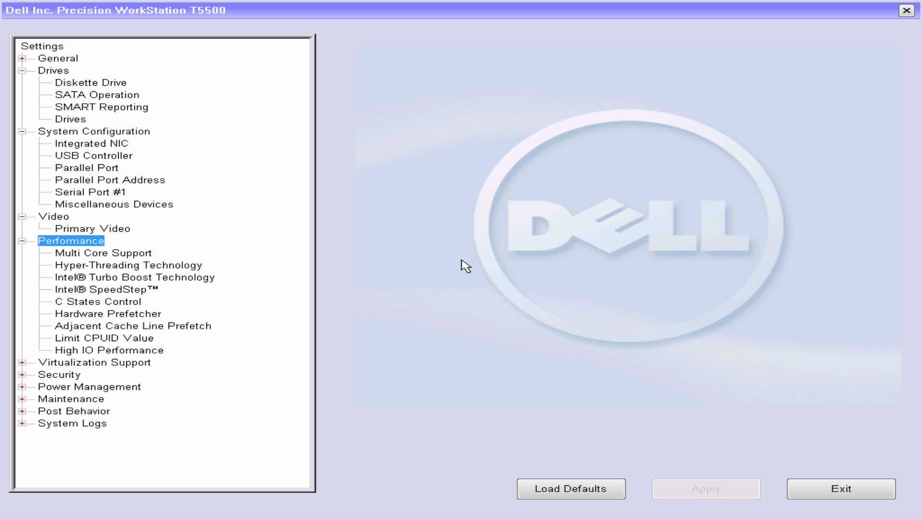
key(Up)
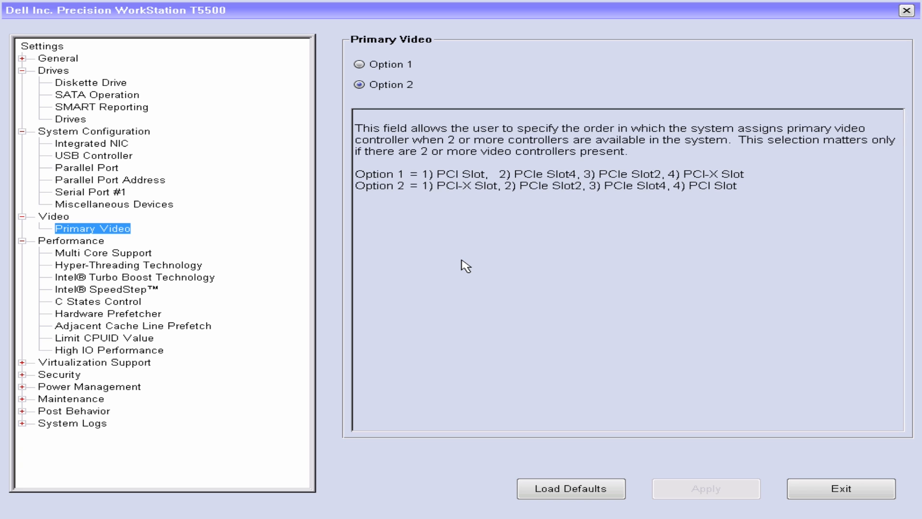
key(Down)
key(Down)
key(Down)
key(Down)
key(Down)
key(Down)
key(Down)
key(Down)
key(Down)
key(Down)
key(Down)
key(Down)
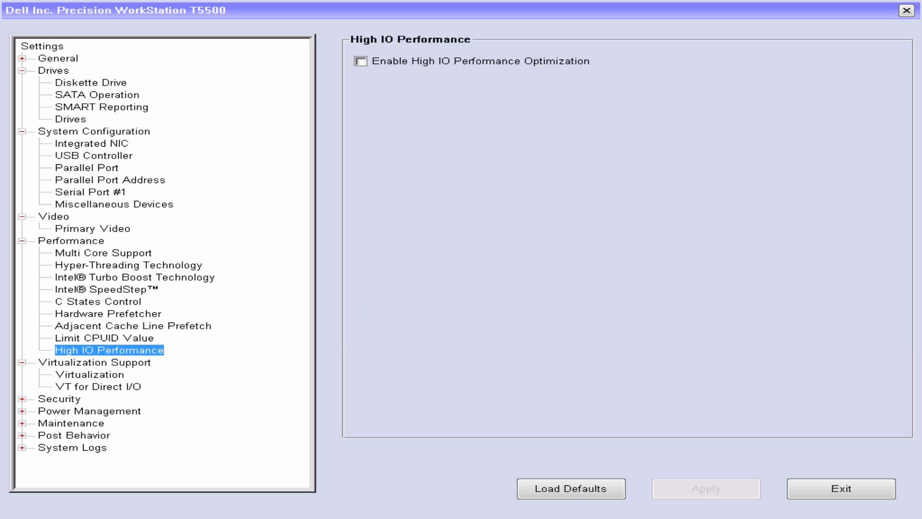
key(Down)
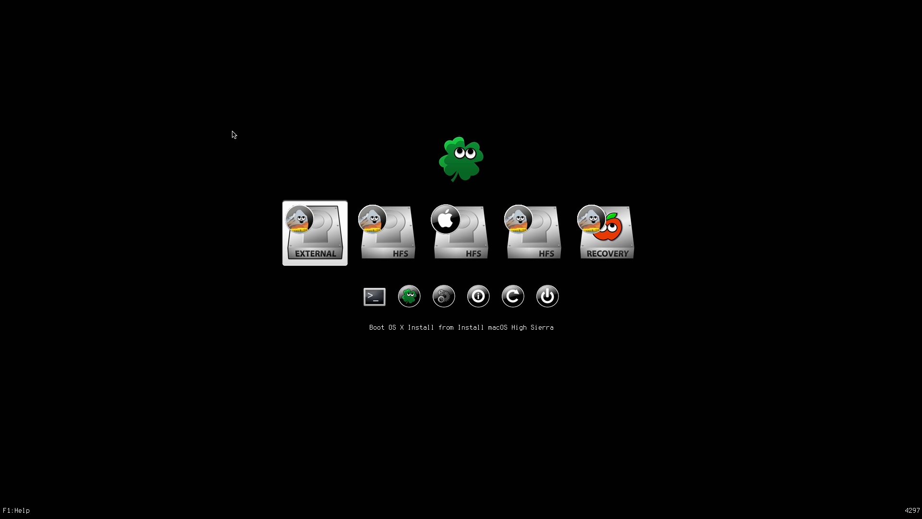
Look through the Clover boot entries, including the macOS installer, the Preboot volumes and Recovery
key(Right)
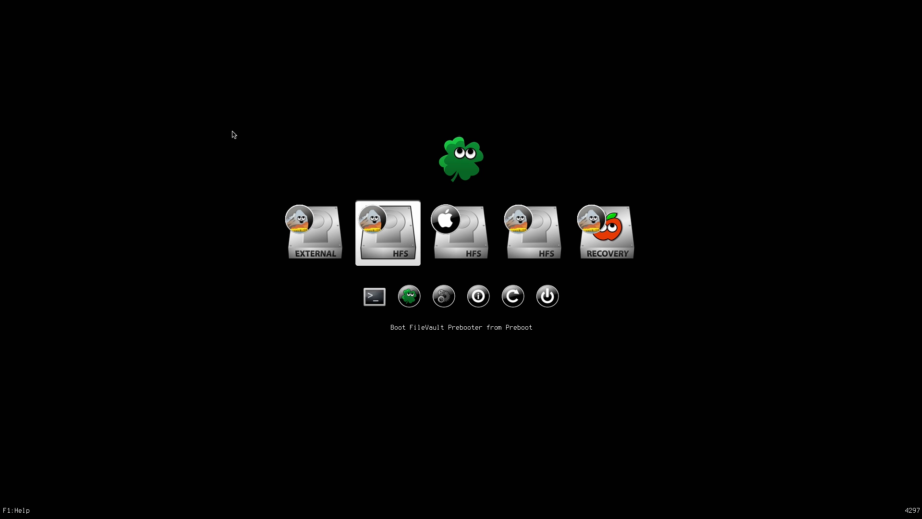
key(Left)
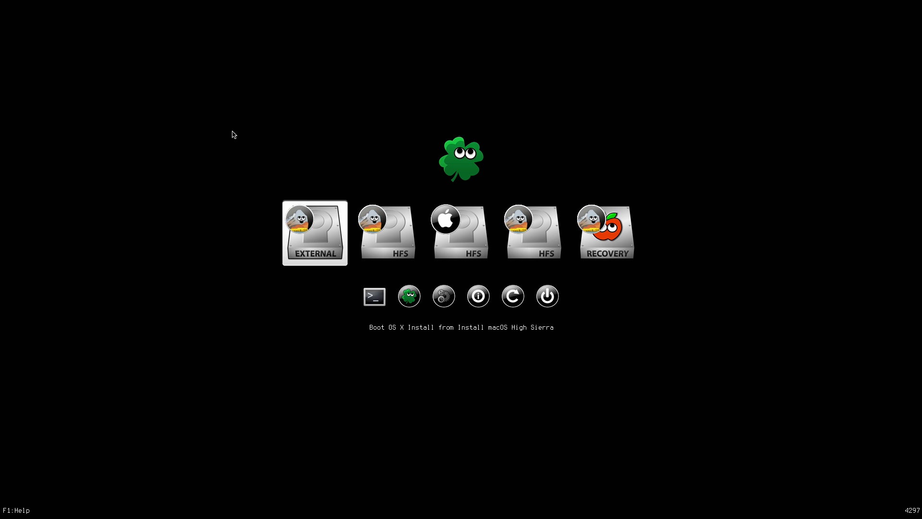
key(Right)
key(Right)
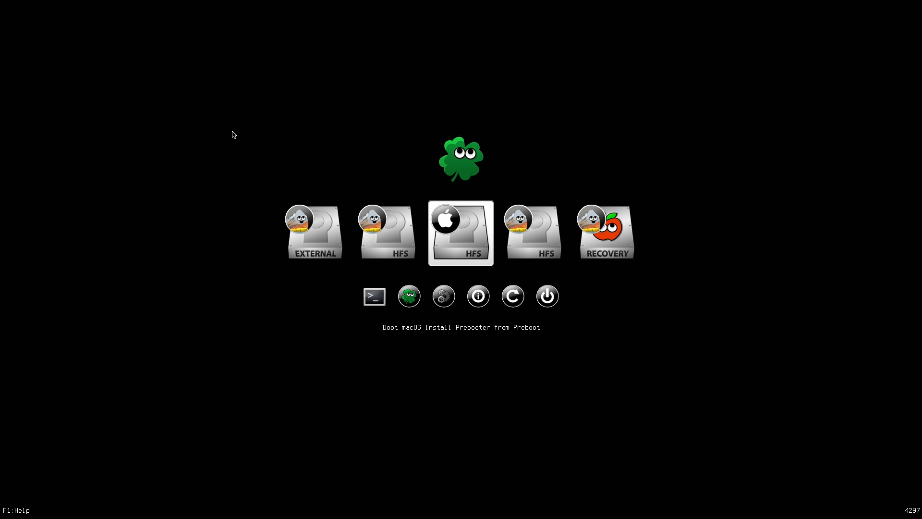
key(Right)
key(Right)
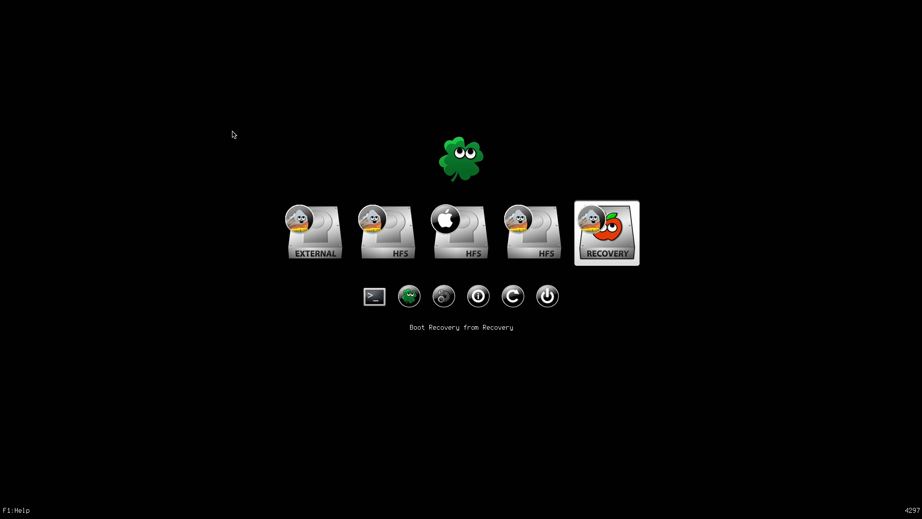
key(Left)
key(Left)
Boot OS X Install from the external Install macOS High Sierra drive in Clover
key(Left)
key(Right)
key(Right)
key(Left)
key(Left)
key(Left)
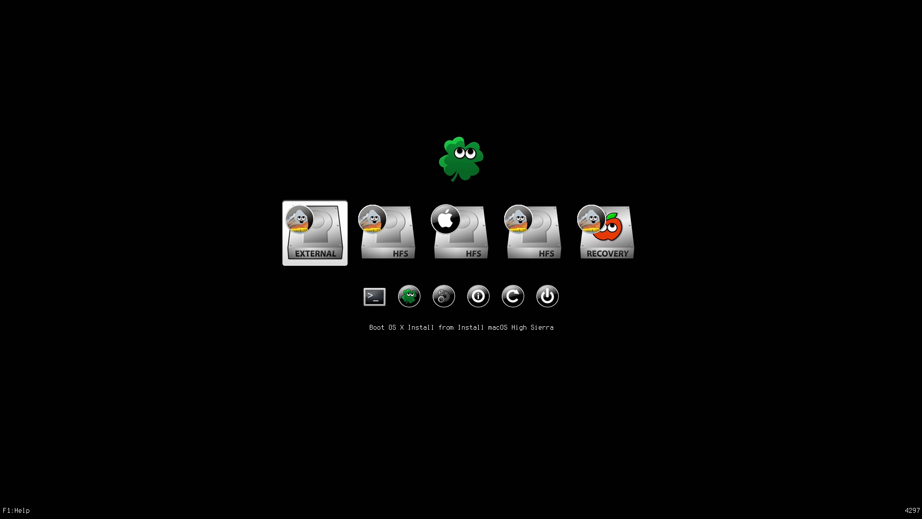
key(Return)
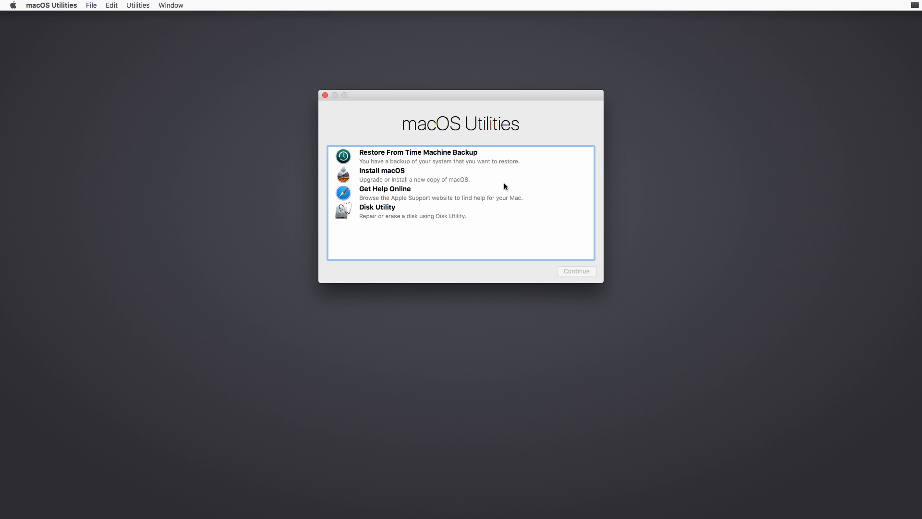
Open Disk Utility and erase the internal High Sierra volume, keeping the name High Sierra and the APFS format
click(381, 214)
double_click(377, 214)
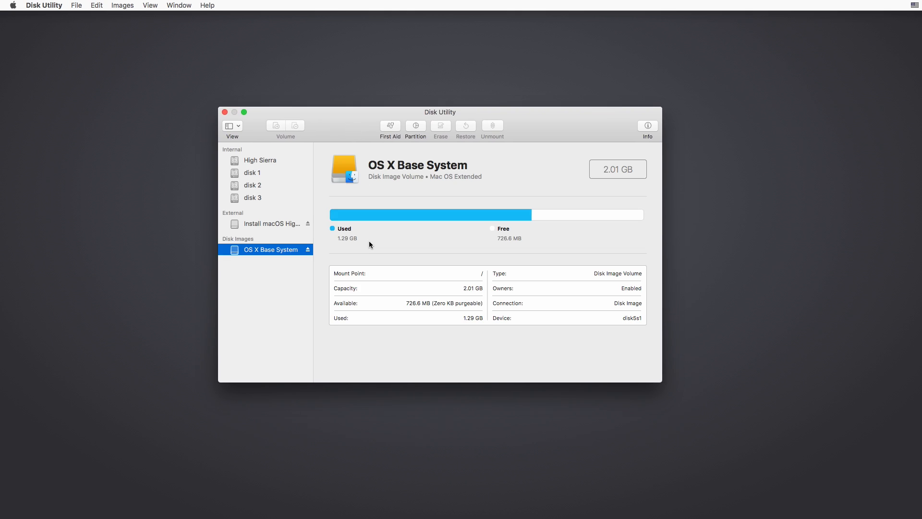
click(255, 161)
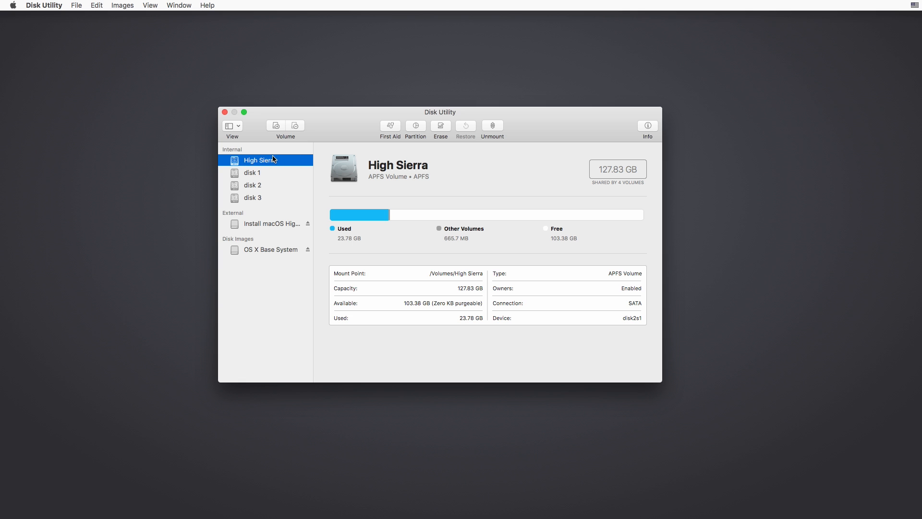
click(440, 126)
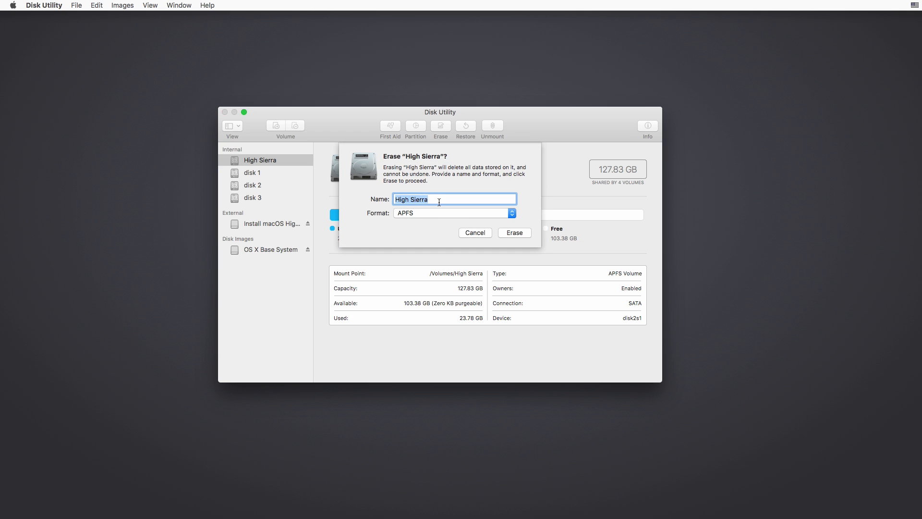
click(512, 214)
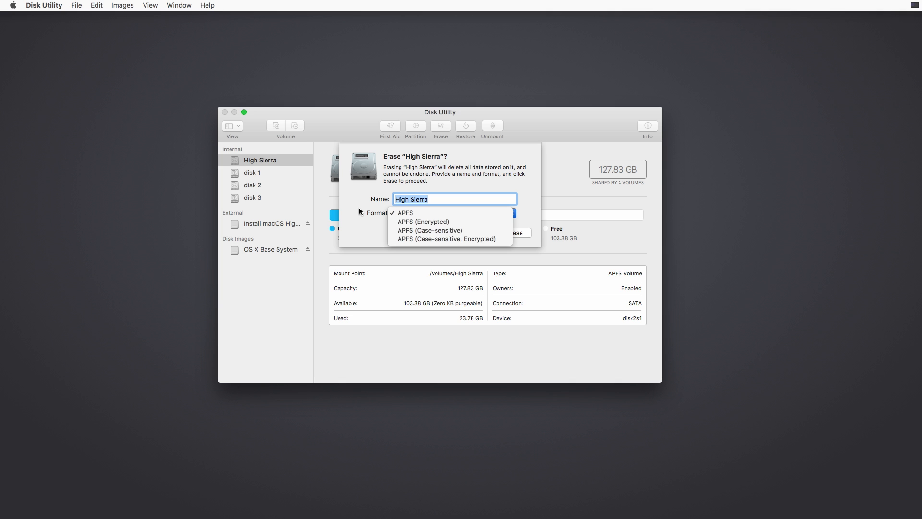
click(43, 5)
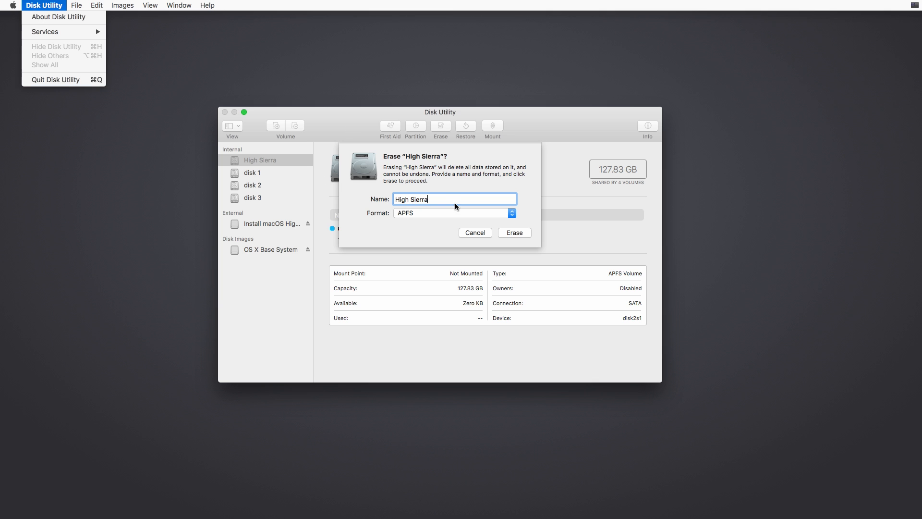
click(461, 212)
click(476, 213)
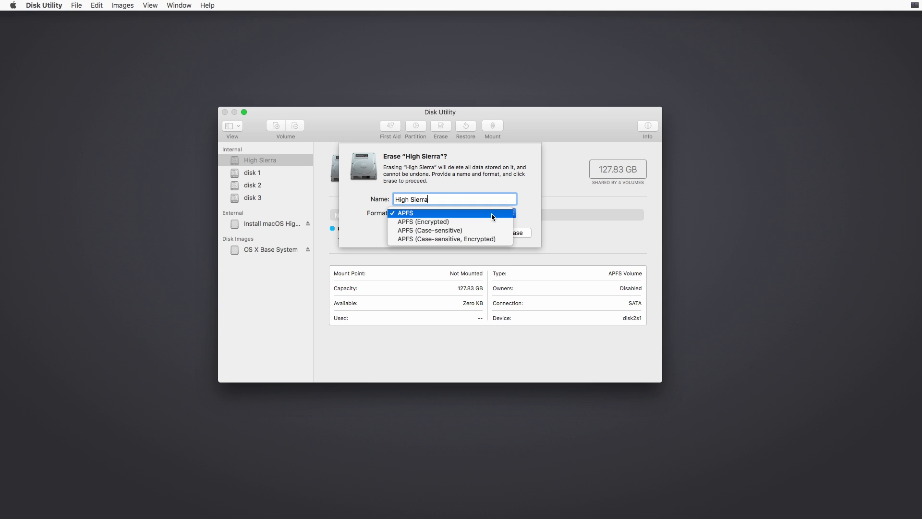
click(491, 213)
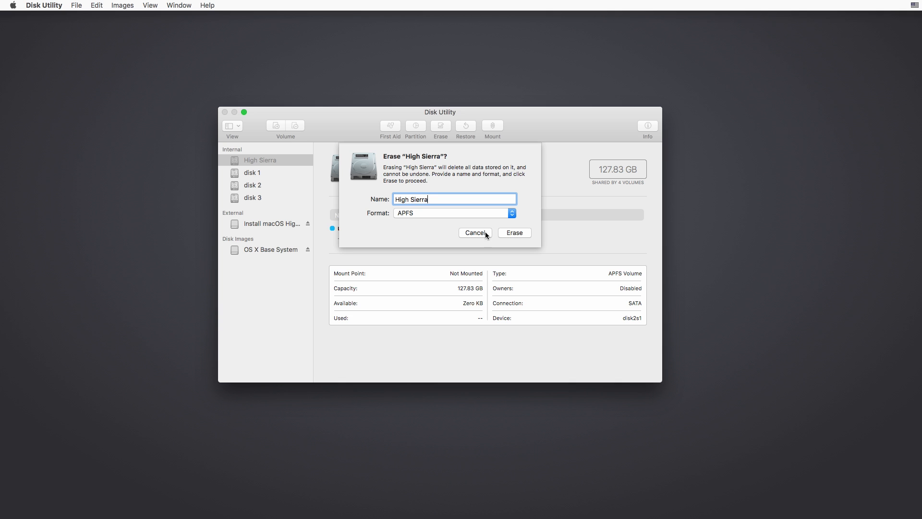
click(515, 233)
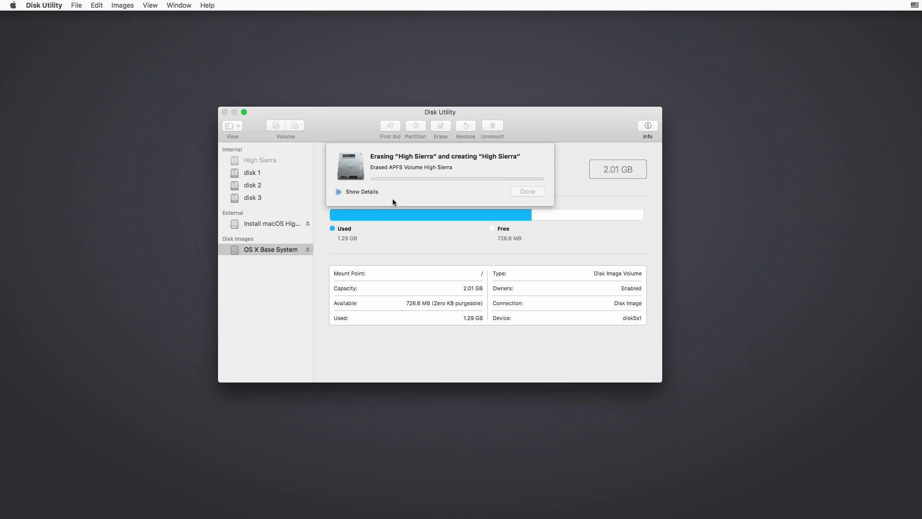
click(527, 191)
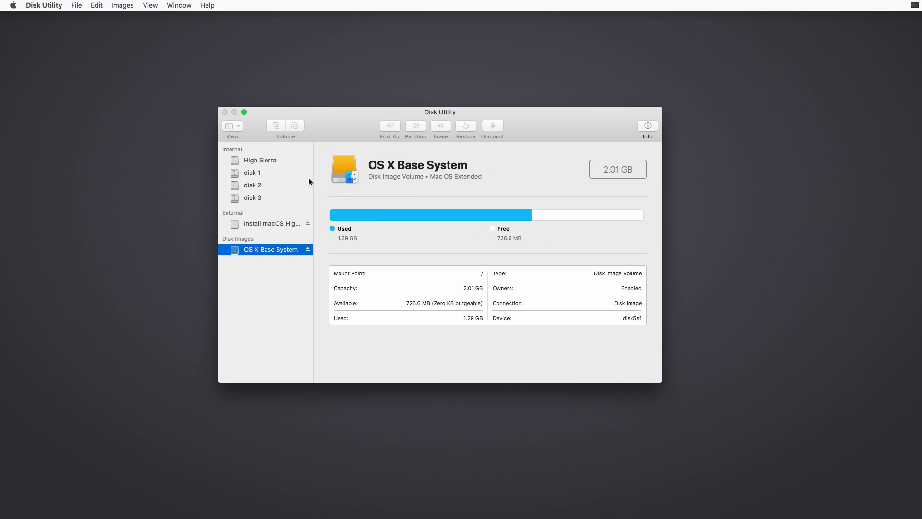
Erase the internal volume disk 1 as Mac OS Extended (Journaled), keeping its name
click(251, 173)
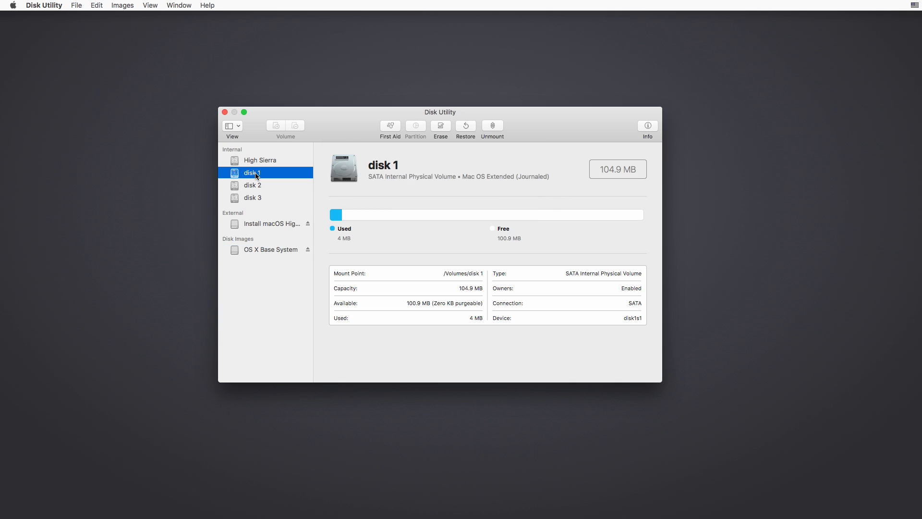
click(442, 127)
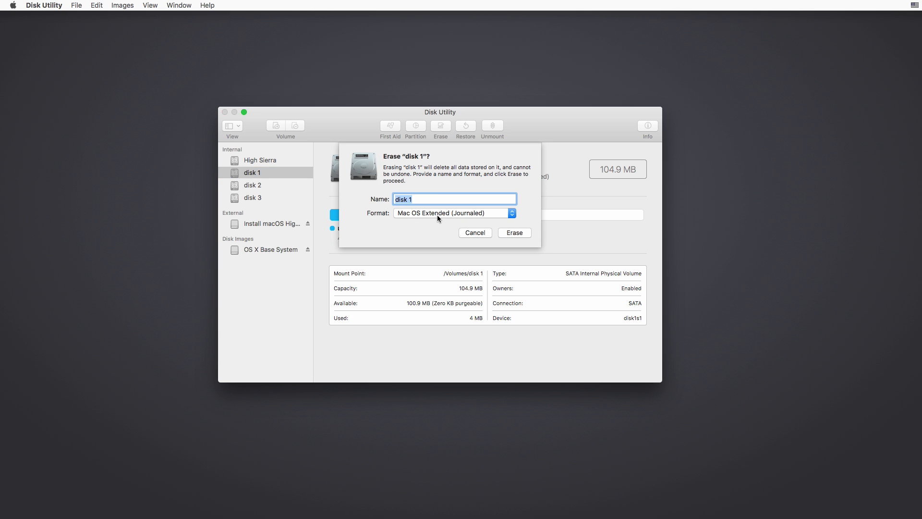
click(517, 234)
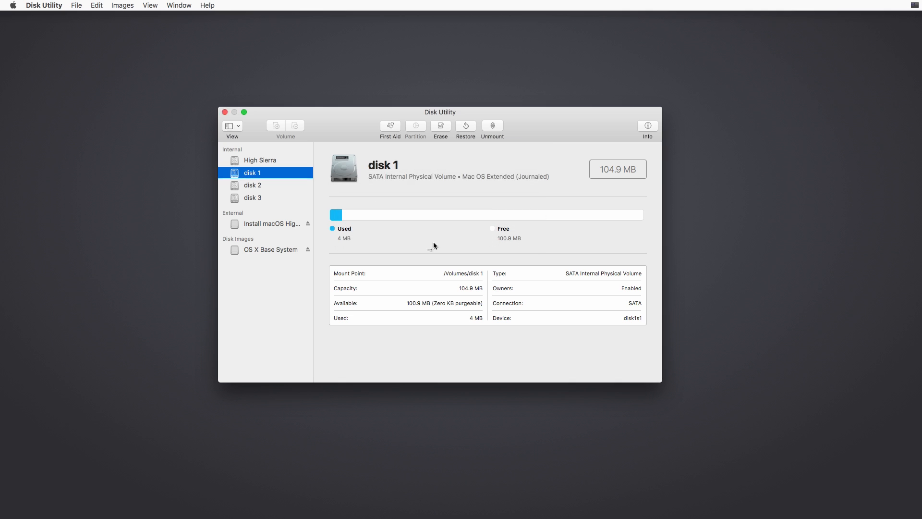
click(518, 190)
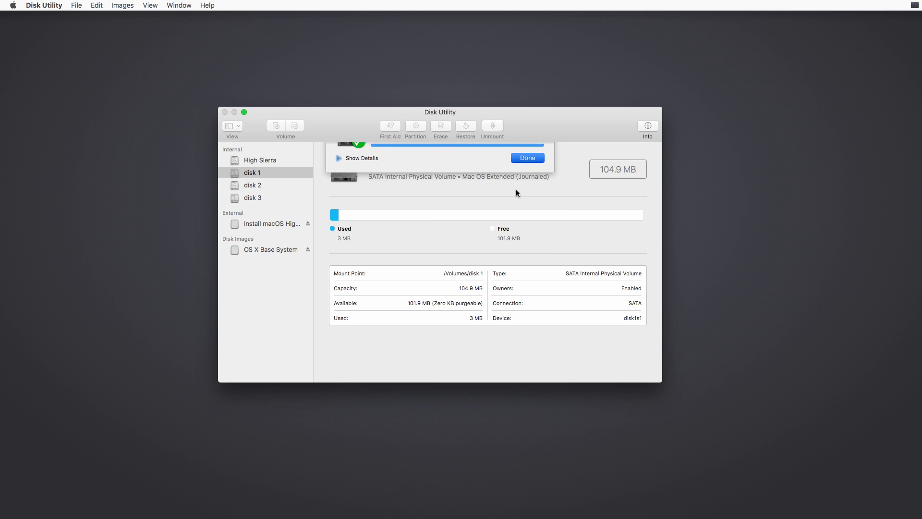
Erase the internal volume disk 2 as Mac OS Extended (Journaled), keeping its name
click(252, 185)
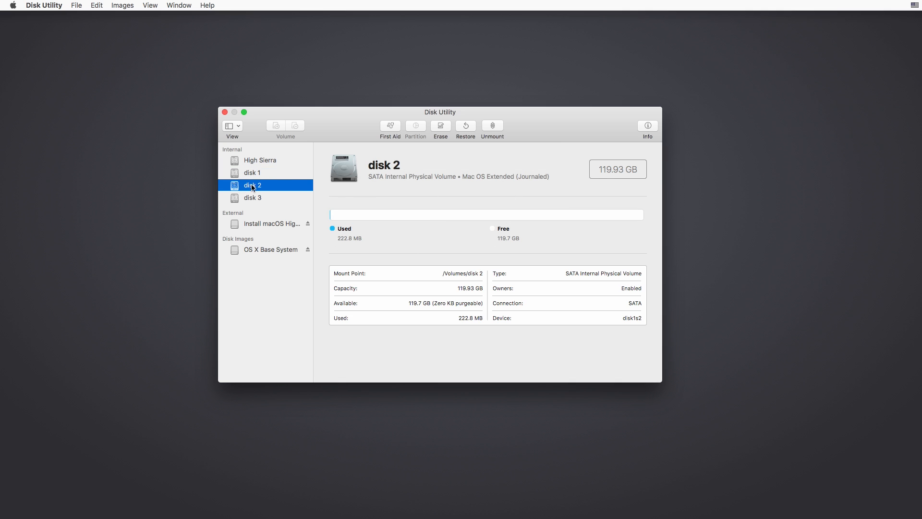
click(441, 127)
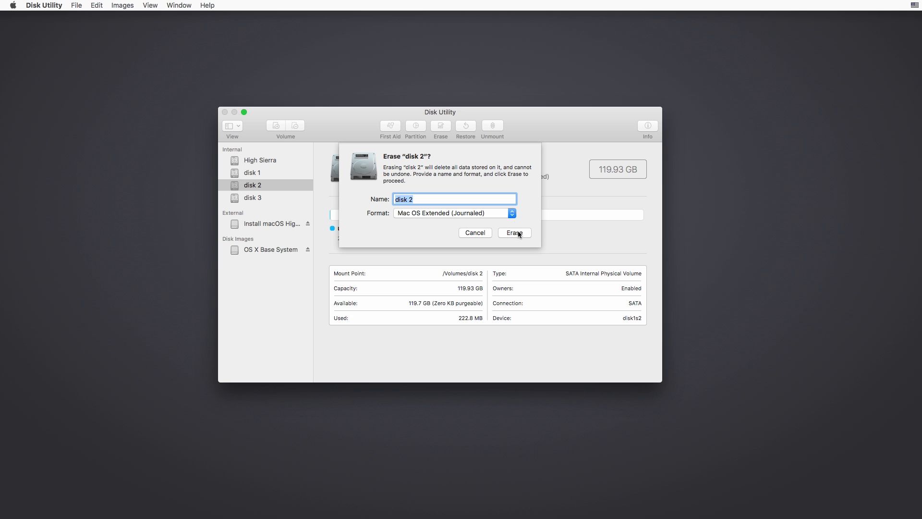
click(515, 232)
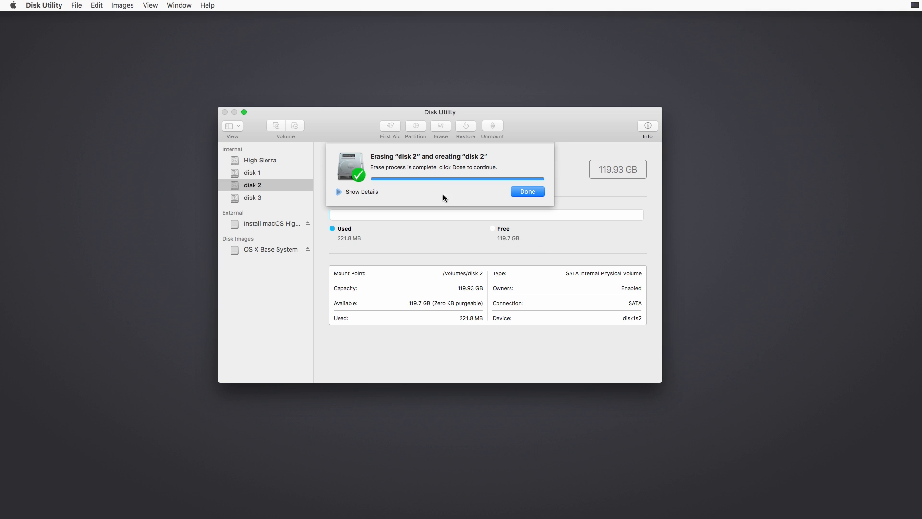
click(517, 191)
Erase the internal volume disk 3 as Mac OS Extended (Journaled), keeping its name, and quit Disk Utility
click(250, 199)
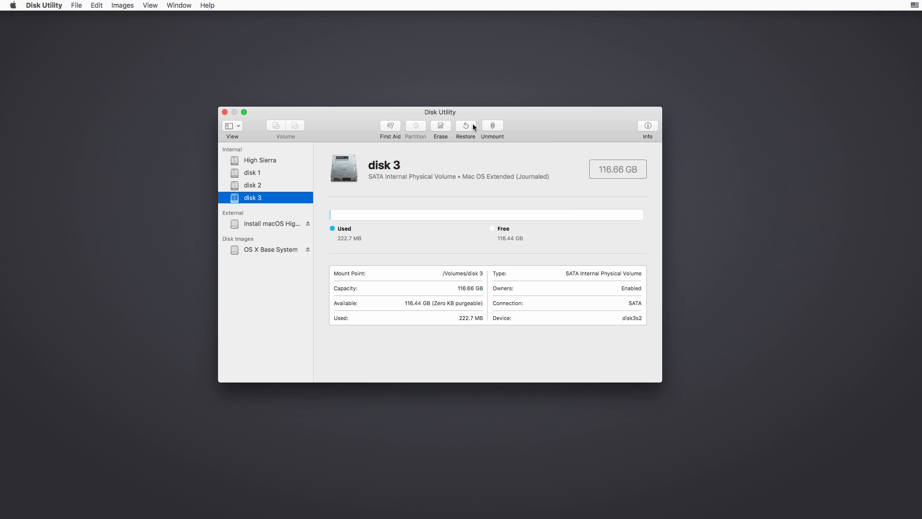
click(446, 126)
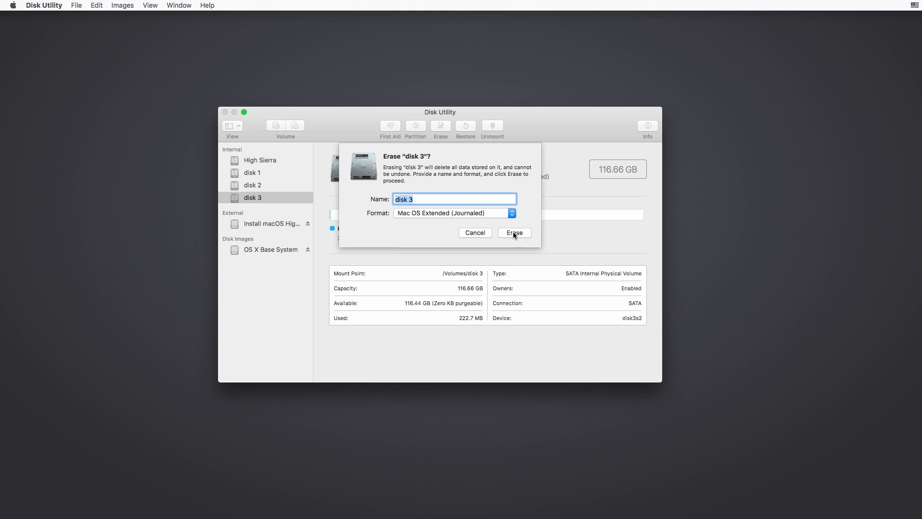
click(515, 232)
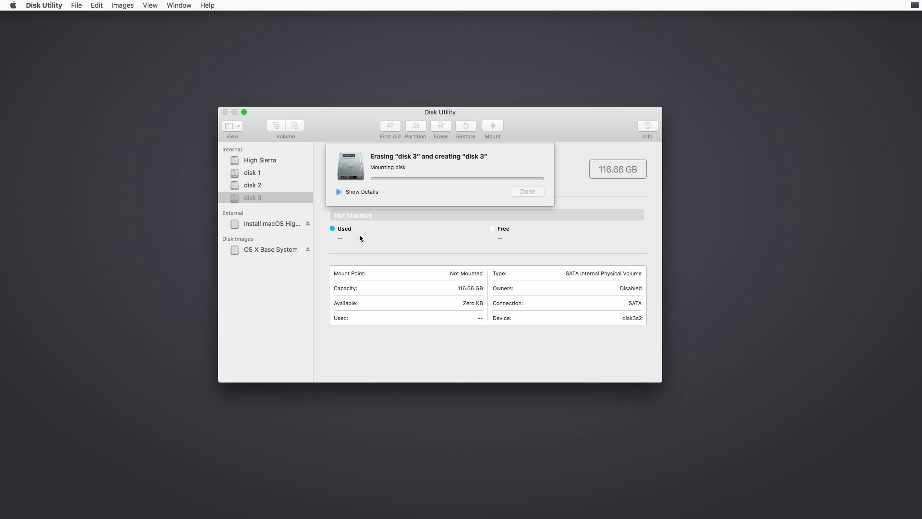
click(518, 192)
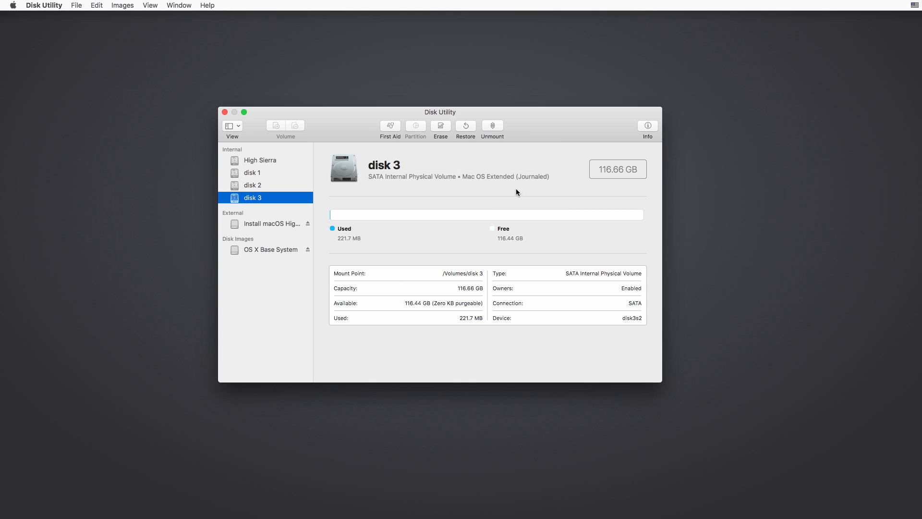
click(36, 6)
click(55, 80)
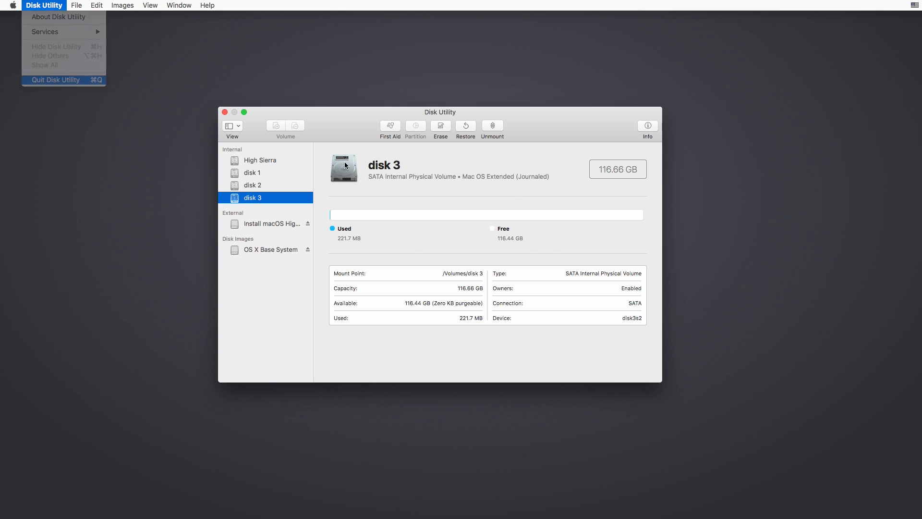
Agree to the macOS High Sierra software license and start the installation on the High Sierra disk
click(482, 336)
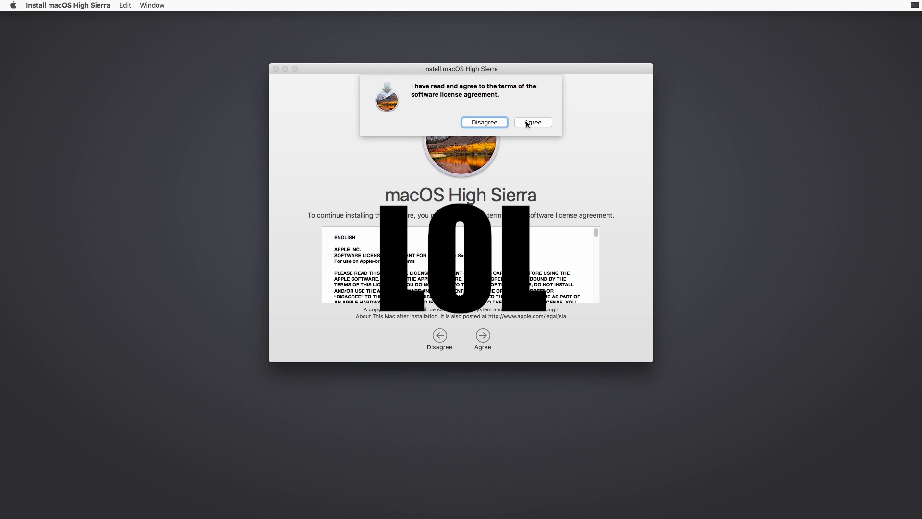
key(Return)
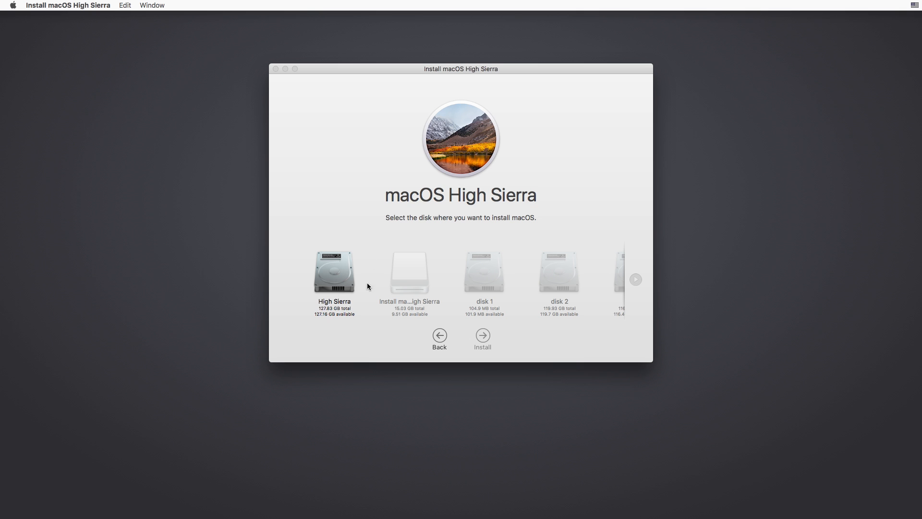
click(335, 279)
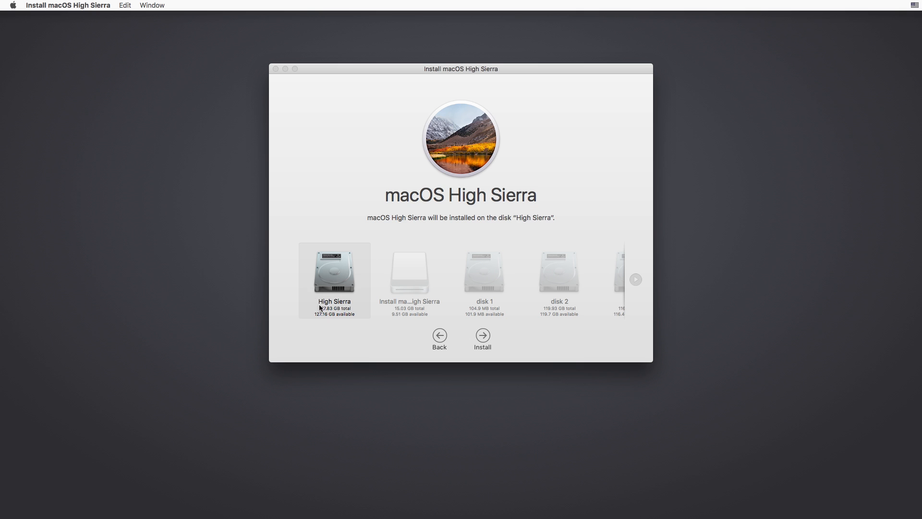
click(484, 336)
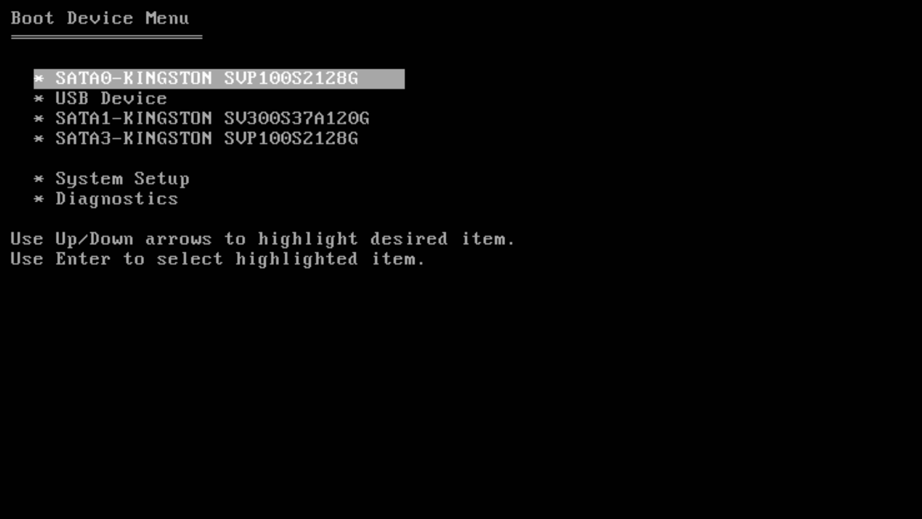
Boot the computer from the USB Device and start macOS Install from High Sierra in Clover
key(Down)
key(Down)
key(Up)
key(Up)
key(Down)
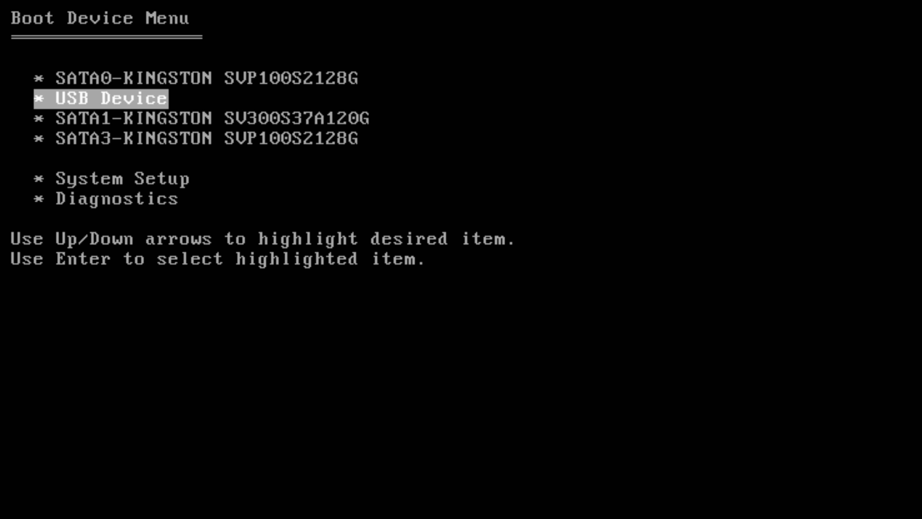
key(Return)
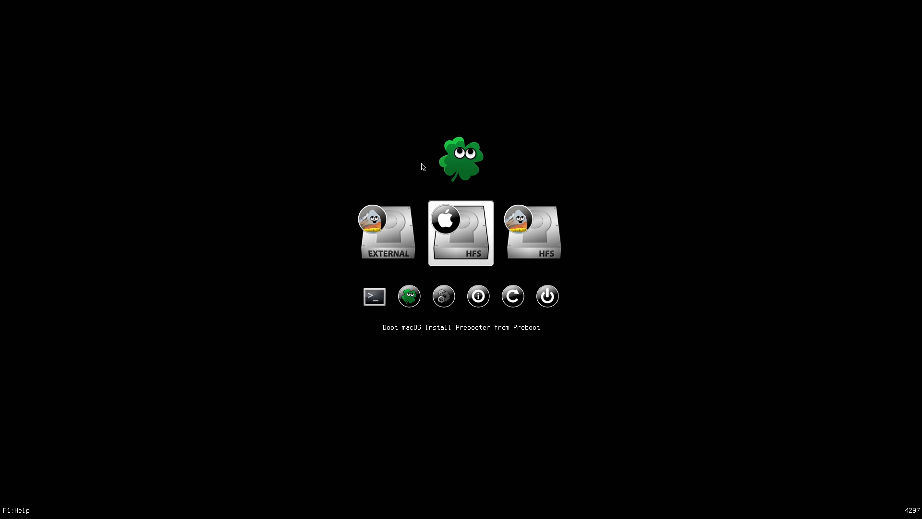
click(529, 228)
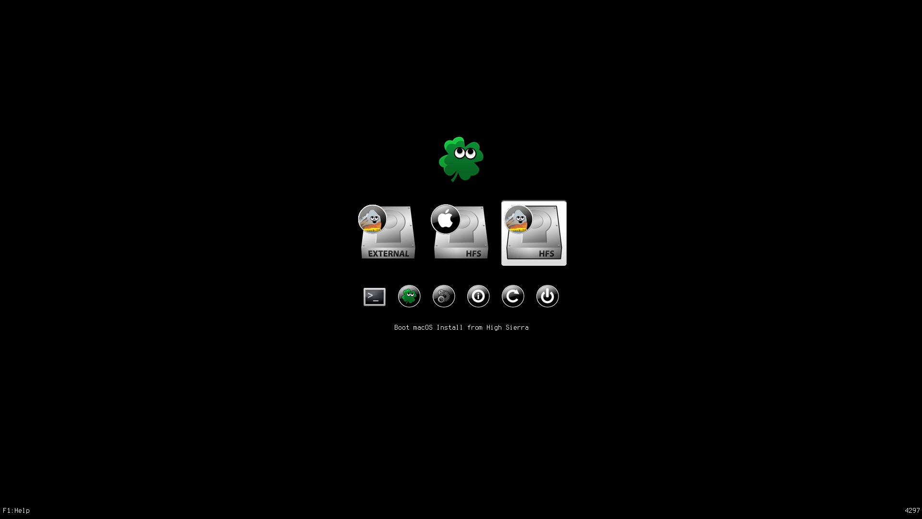
key(Return)
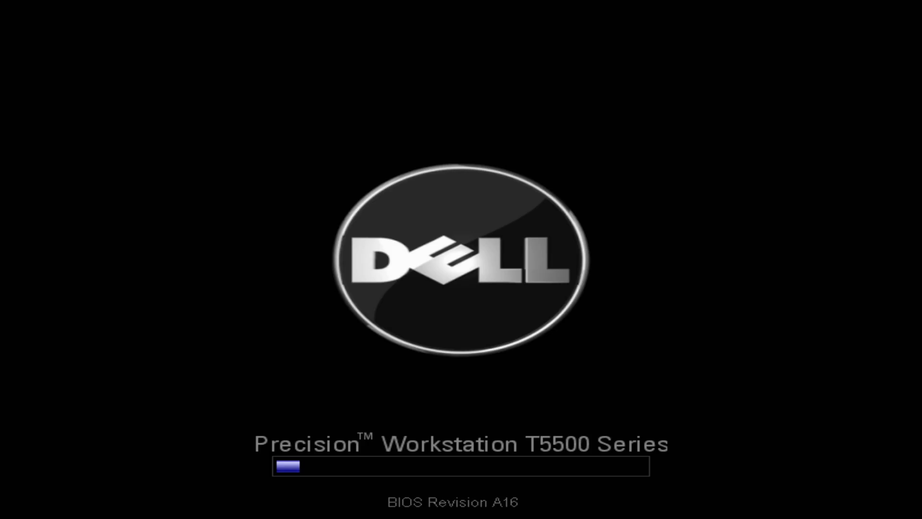
Open the Boot Device Menu during startup, boot from the USB Device and start macOS from High Sierra in Clover
key(F12)
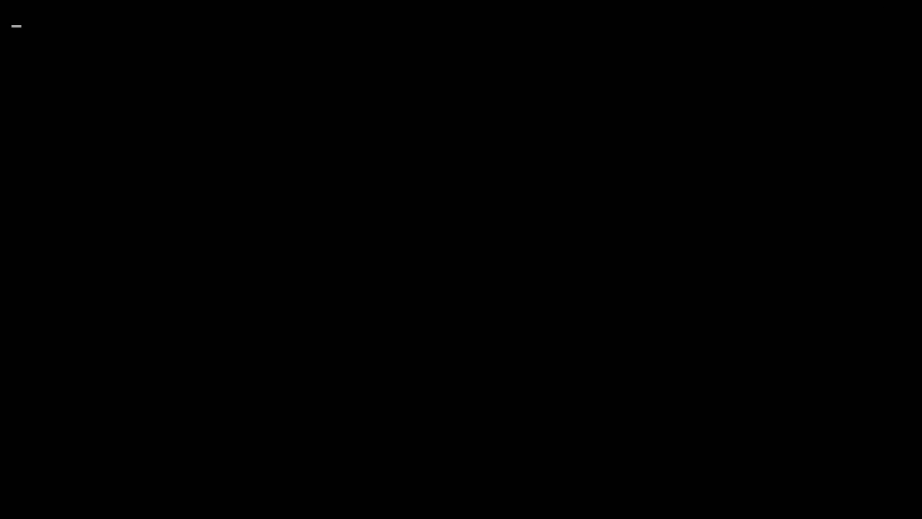
key(Down)
key(Down)
key(Up)
key(Up)
key(Down)
key(Down)
key(Down)
key(Up)
key(Up)
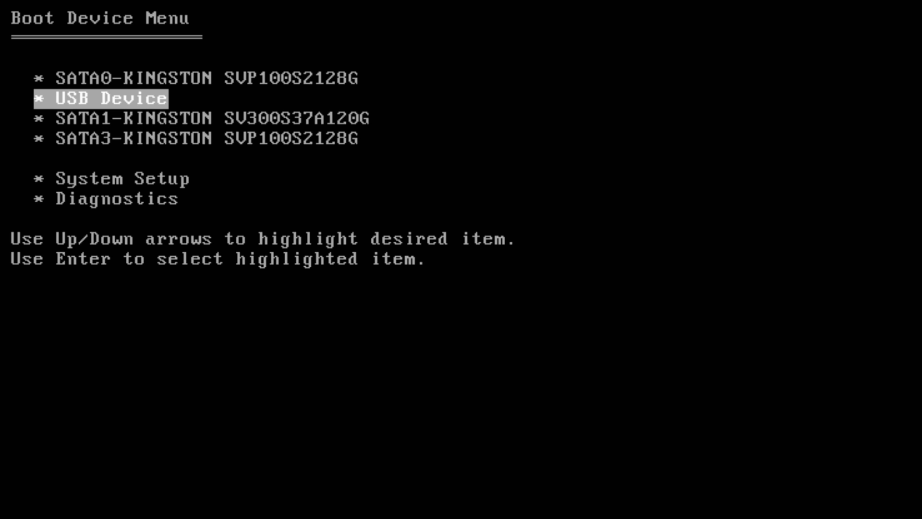
key(Return)
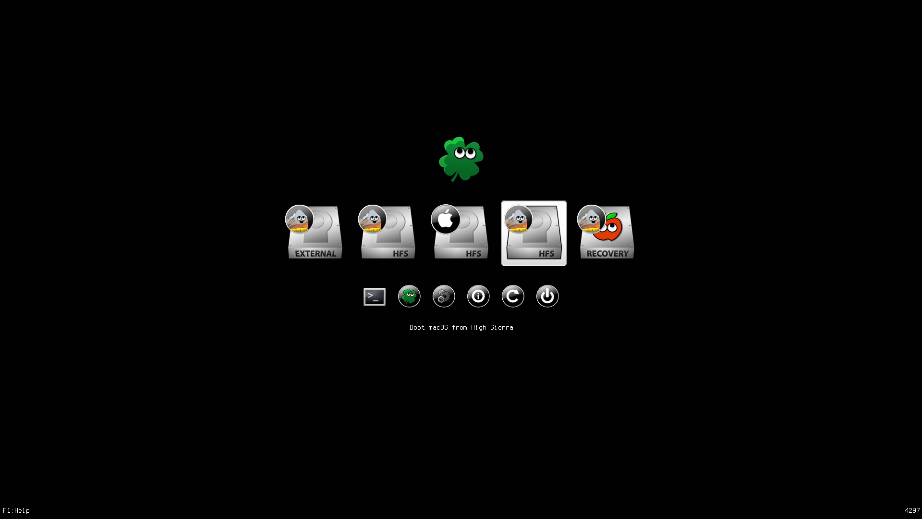
key(Return)
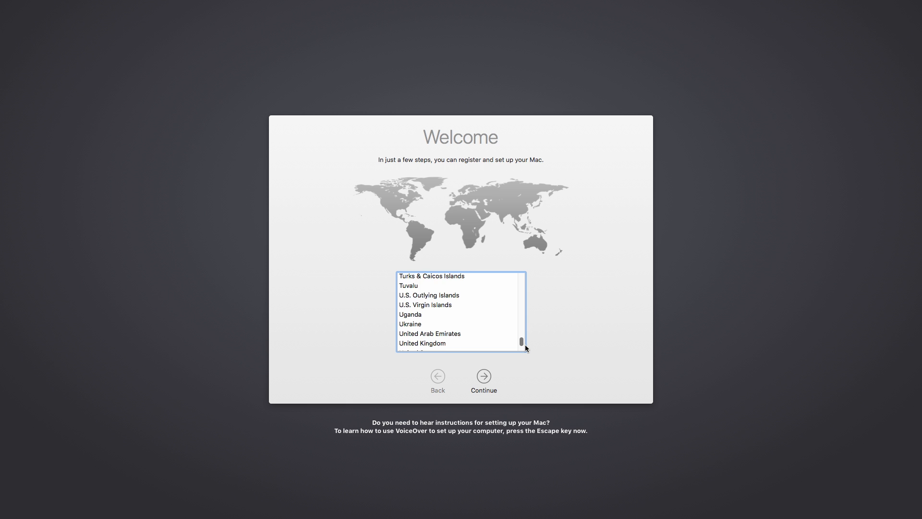
Choose the country on the macOS Welcome screen and continue to the keyboard layout selection
scroll(526, 345, down, 1)
scroll(526, 344, down, 3)
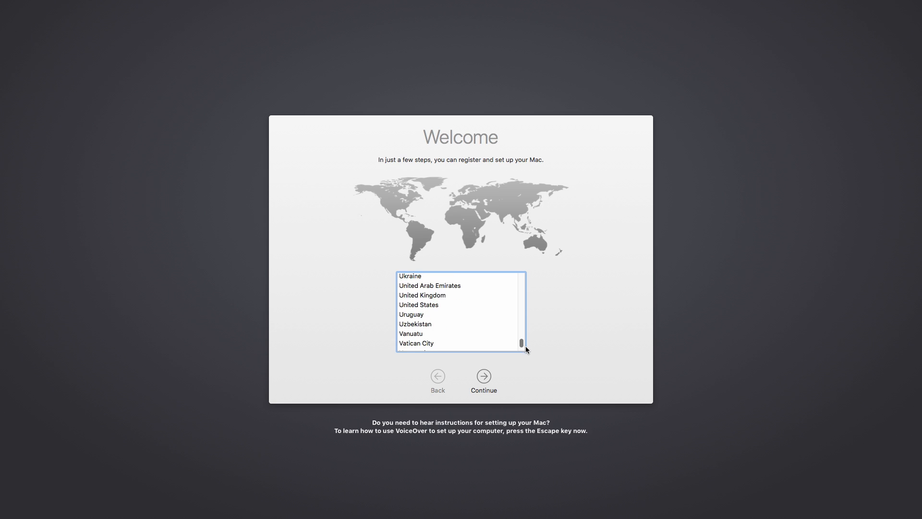
click(421, 289)
click(483, 376)
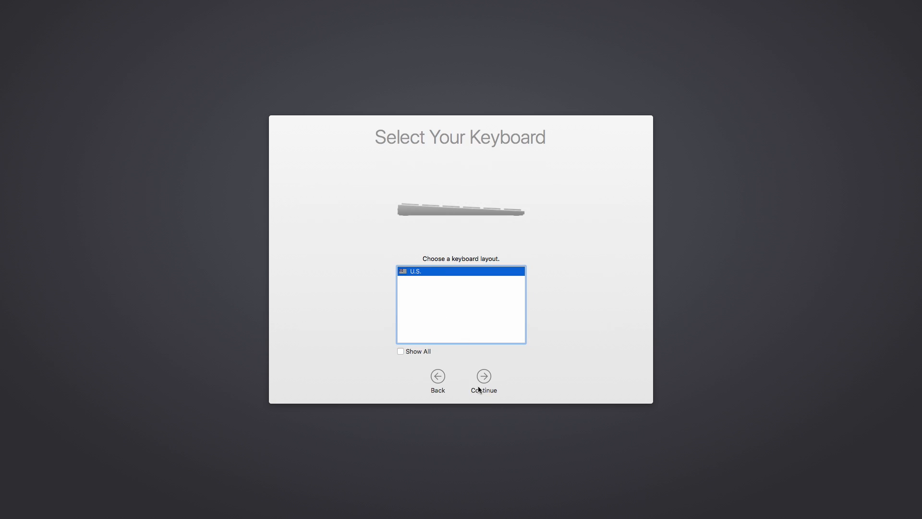
Accept the U.S. keyboard layout and continue to the Internet connection settings
click(484, 377)
click(482, 377)
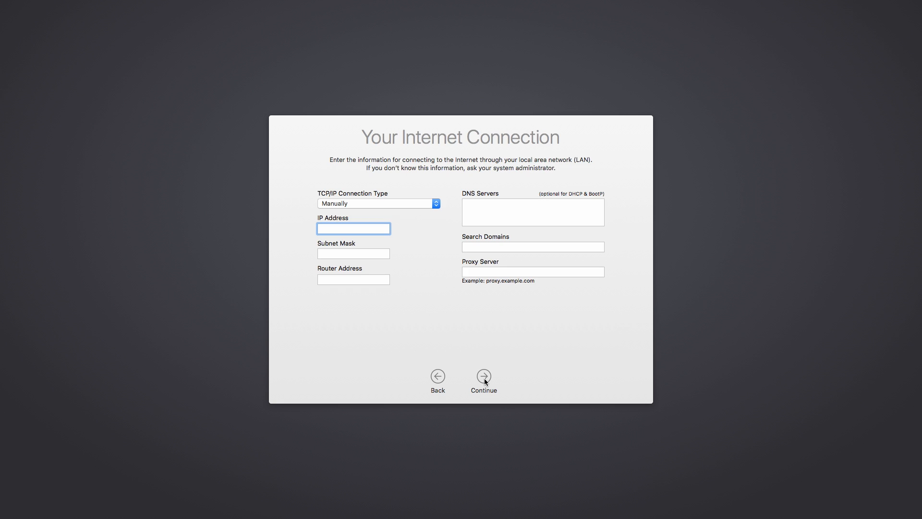
click(484, 379)
Set the TCP/IP connection type to Using DHCP and continue the setup without a configured network
click(391, 206)
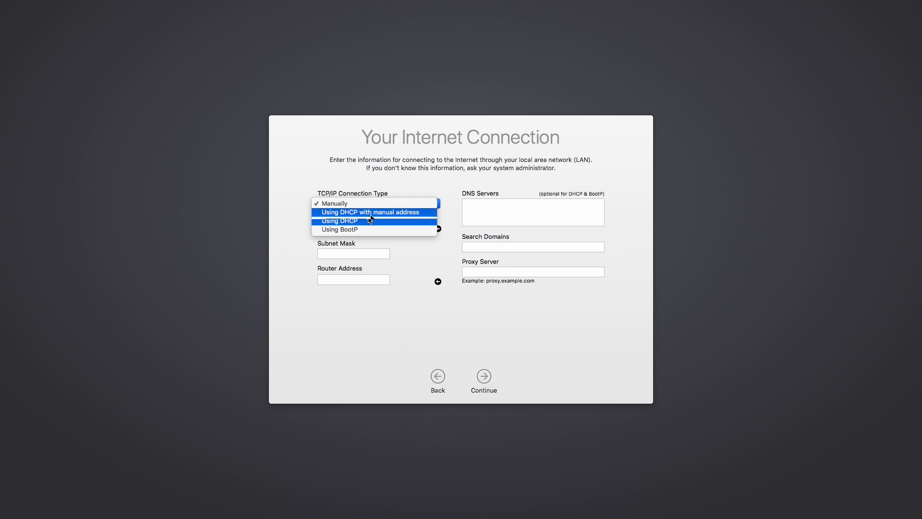
click(359, 224)
click(487, 379)
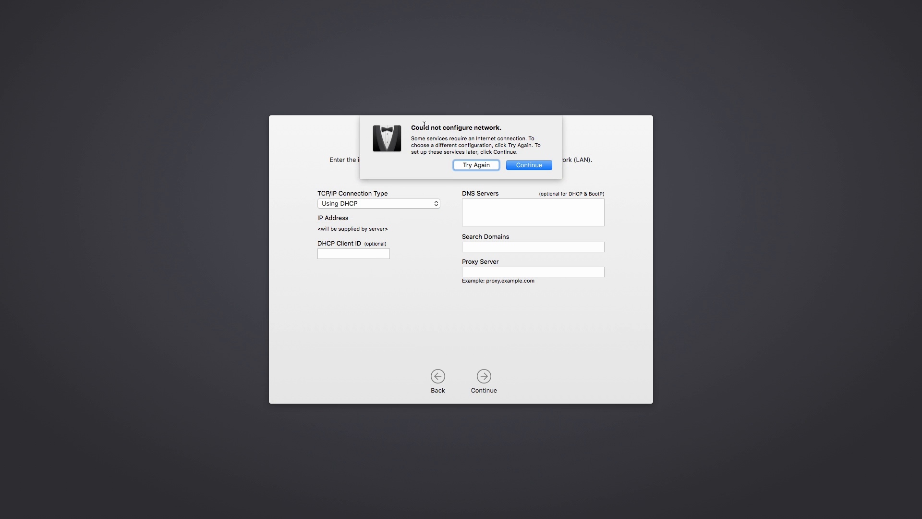
click(537, 166)
click(484, 376)
click(539, 166)
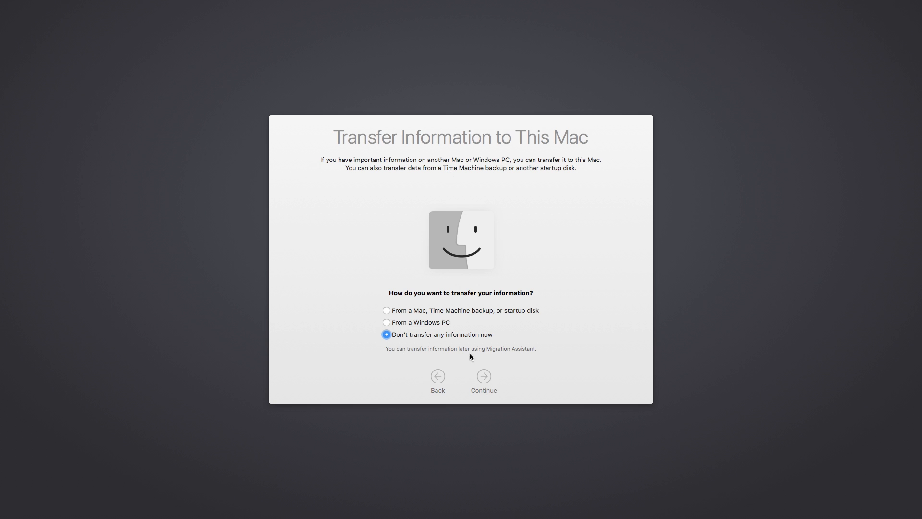
Continue without transferring any information and agree to the macOS Terms and Conditions
click(484, 378)
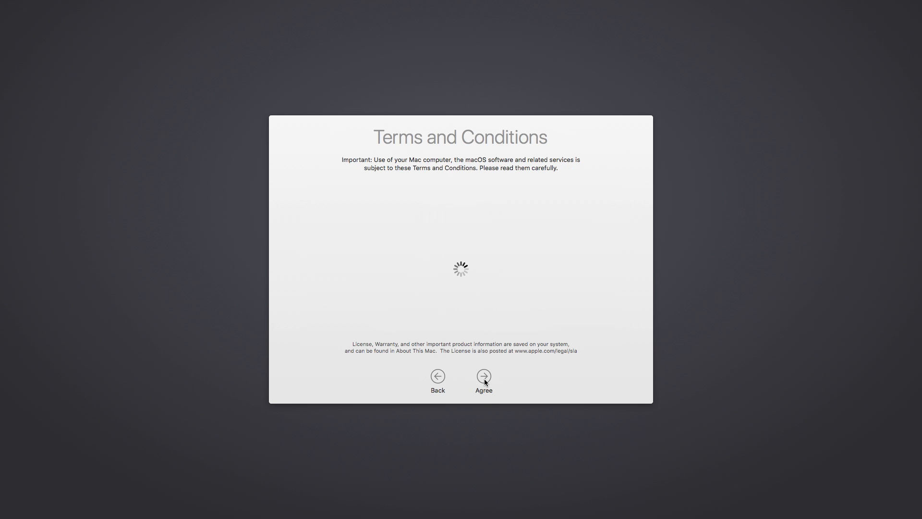
click(484, 377)
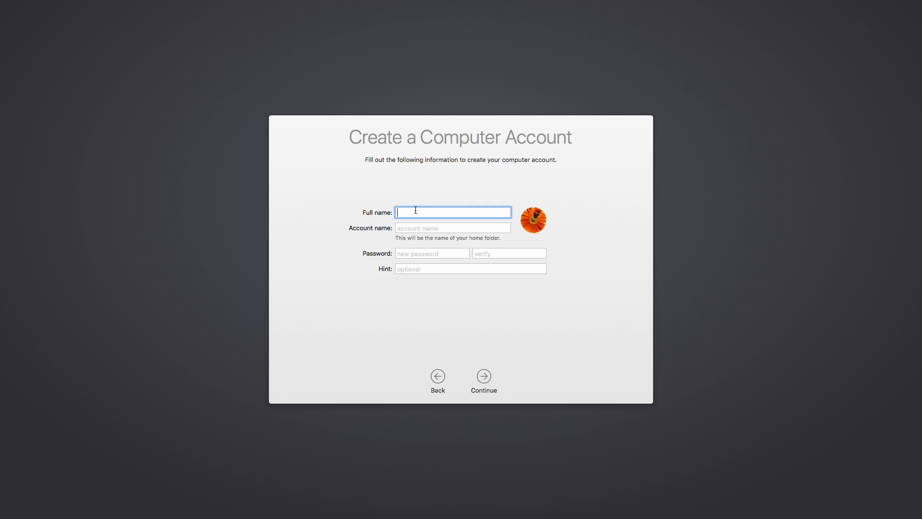
Create the computer account with its full name and verified password, leave the hint blank, and accept the ANSI keyboard type
text(blindrun)
key(Tab)
key(Tab)
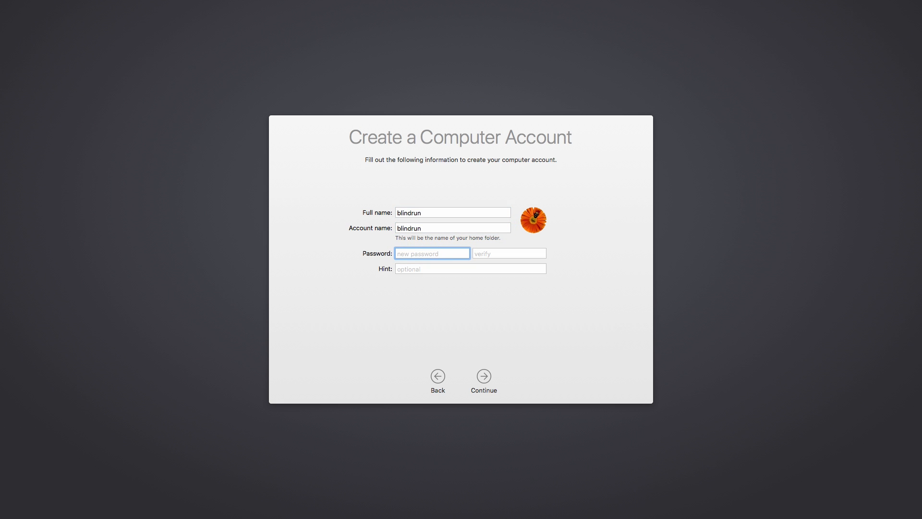
text(••••••••••••)
key(Tab)
text(••••)
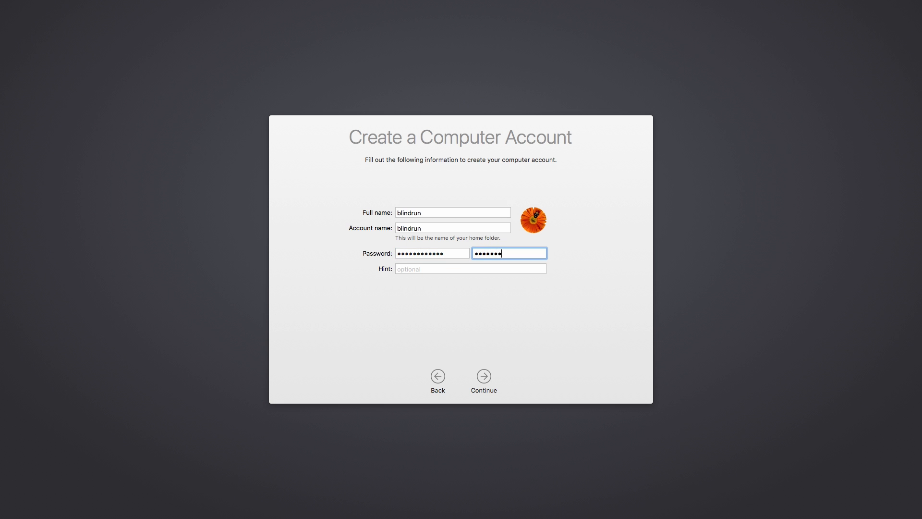
text(••••••••)
key(Tab)
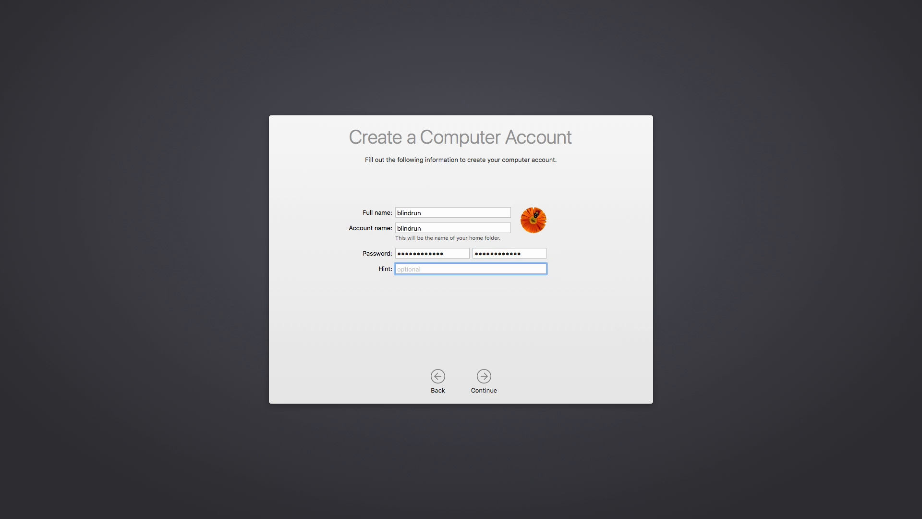
key(Return)
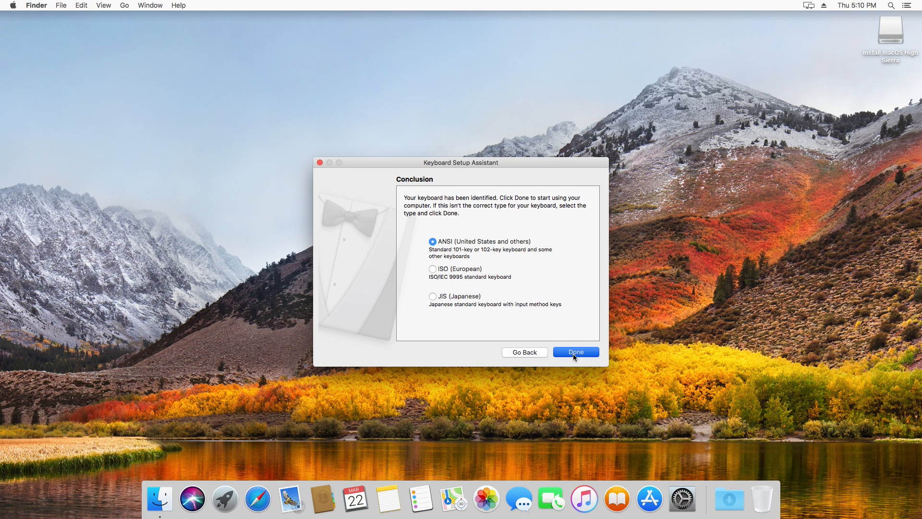
click(572, 354)
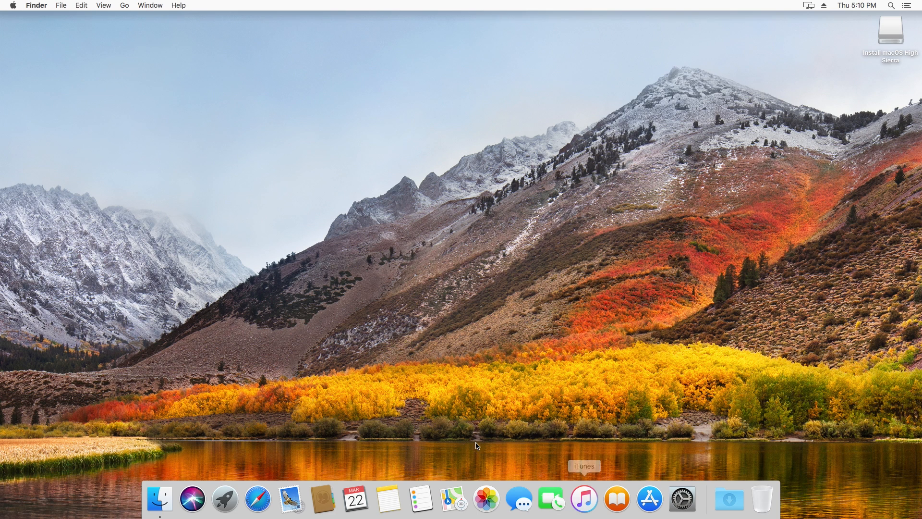
Launch MultiBeast from the MultiBeast - High Sierra Edition folder on the Install macOS High Sierra drive and allow it to open
click(160, 499)
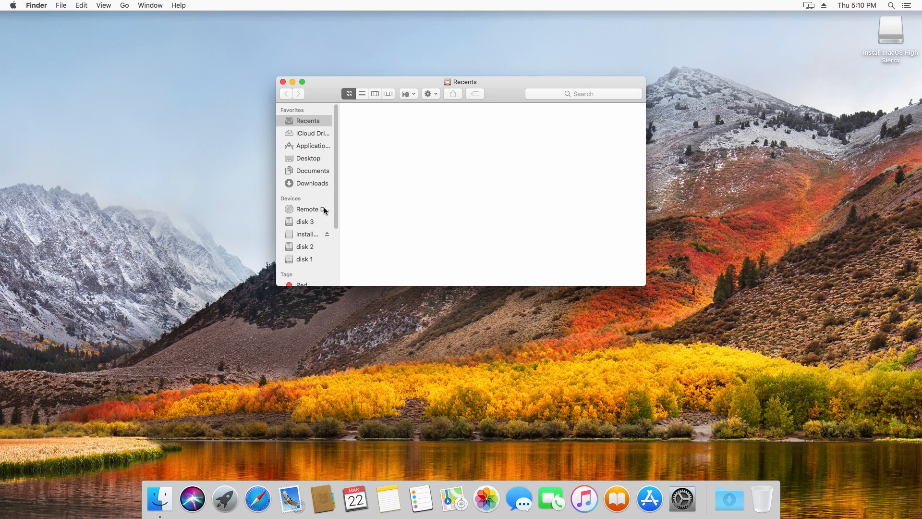
click(312, 235)
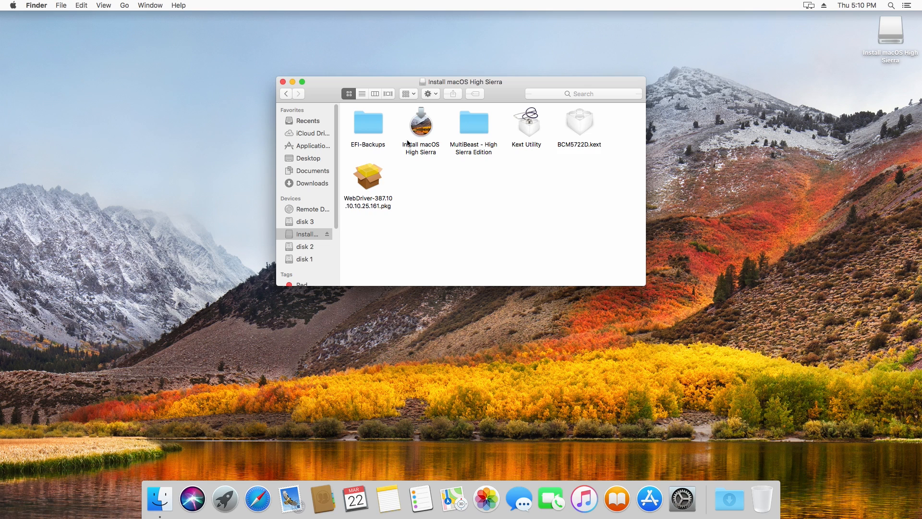
click(477, 133)
double_click(477, 133)
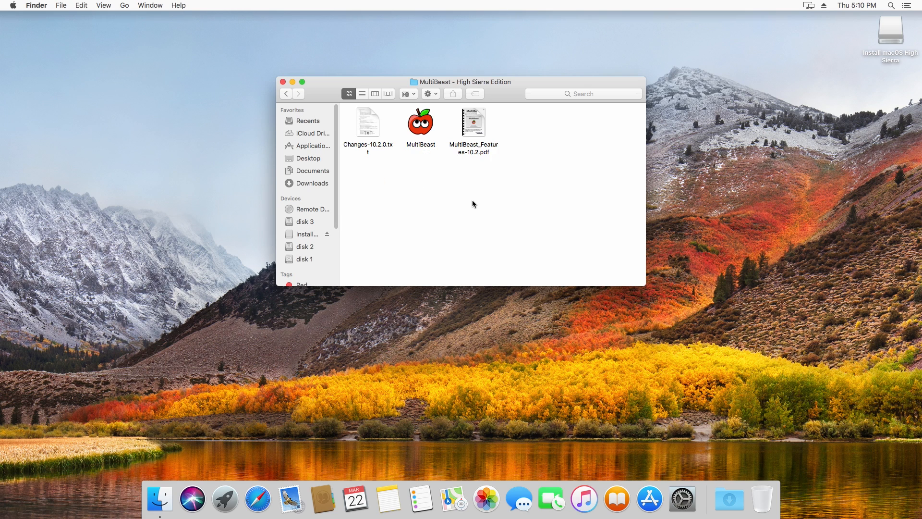
double_click(423, 133)
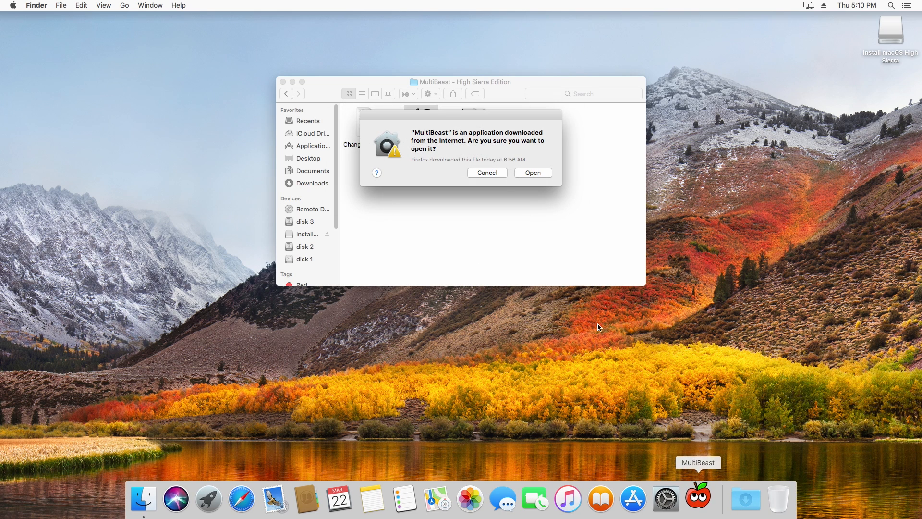
click(525, 174)
Choose the Legacy Boot Mode quick start in MultiBeast and go to its build configuration
click(290, 144)
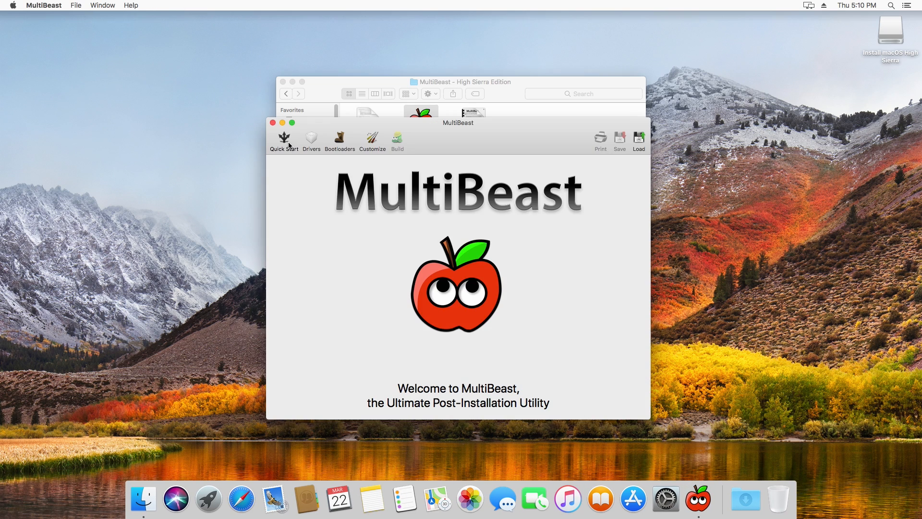
click(296, 217)
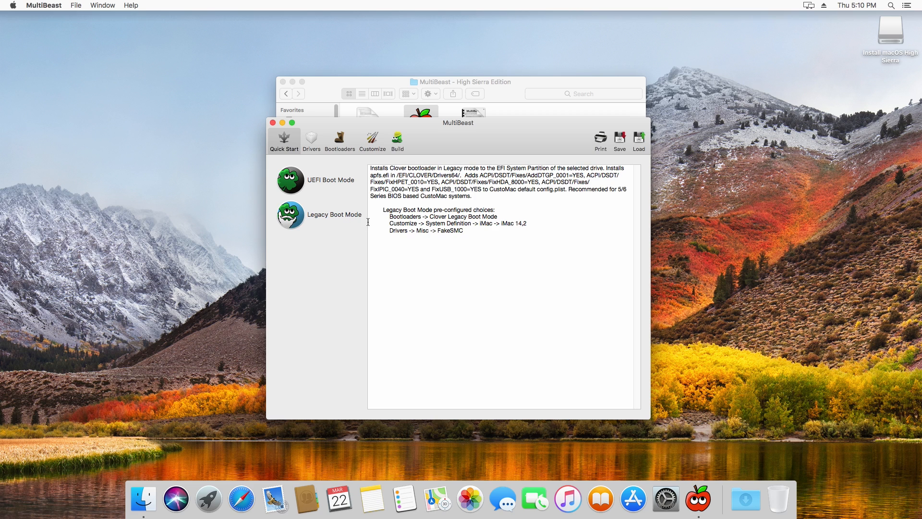
click(398, 141)
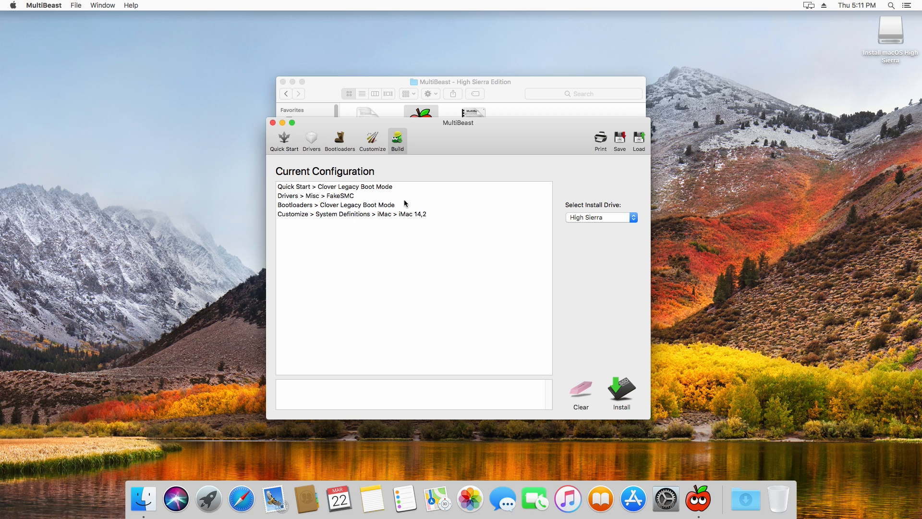
Install the MultiBeast build on the High Sierra drive, agreeing to the license and authorizing with the account password, and close MultiBeast
click(621, 395)
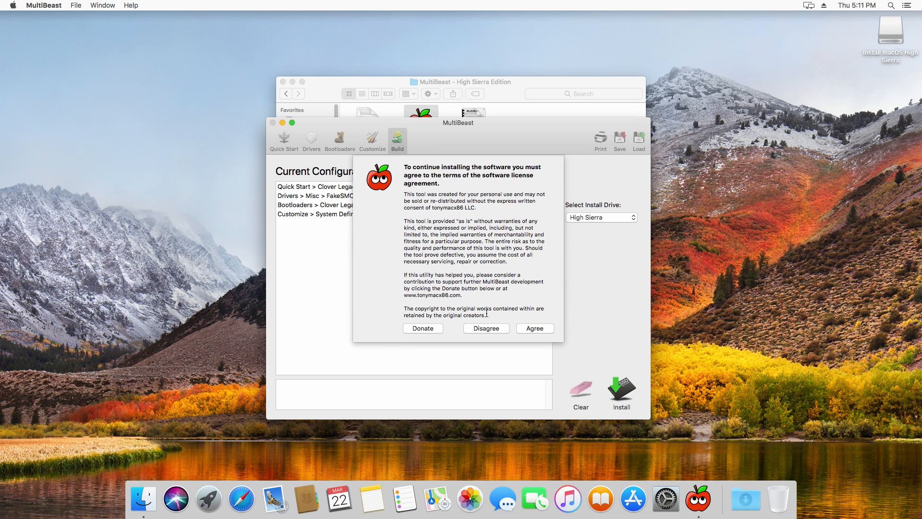
click(529, 330)
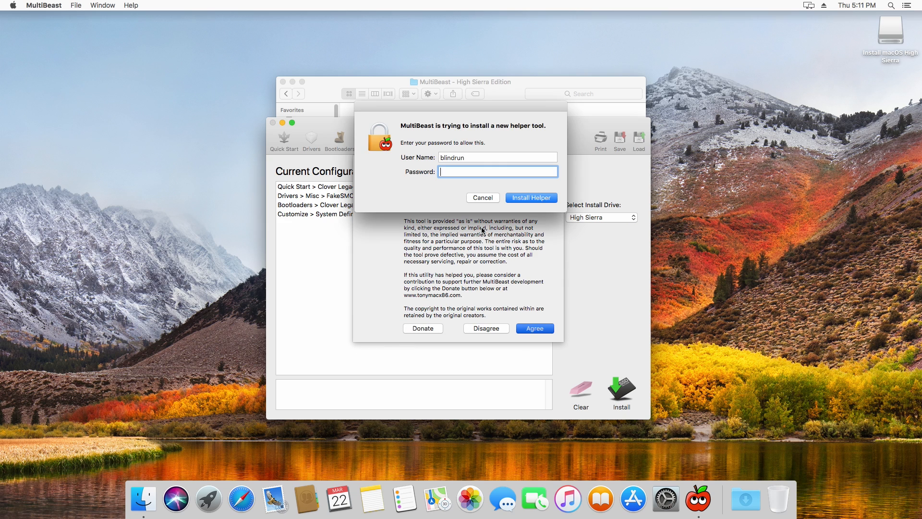
text(•••••••••)
key(Return)
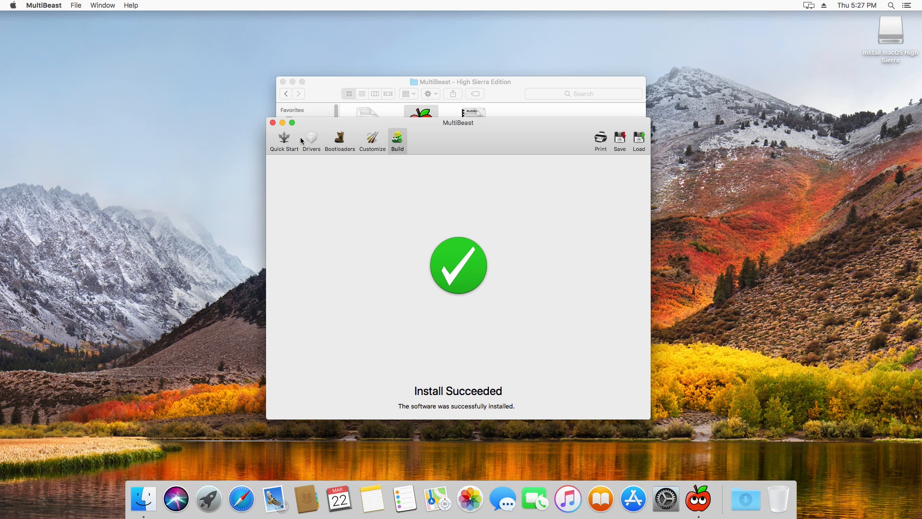
click(273, 123)
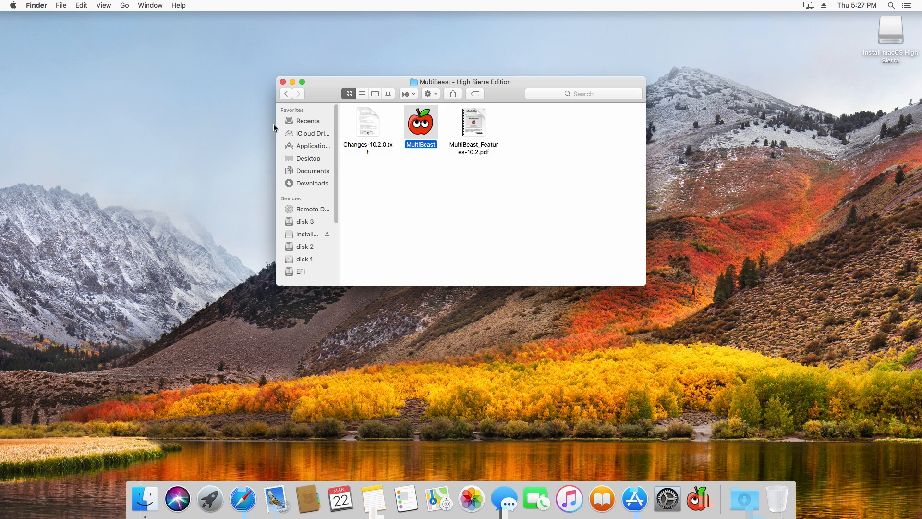
Launch Kext Utility from the Install macOS High Sierra drive and authorize its changes with the account password
click(307, 235)
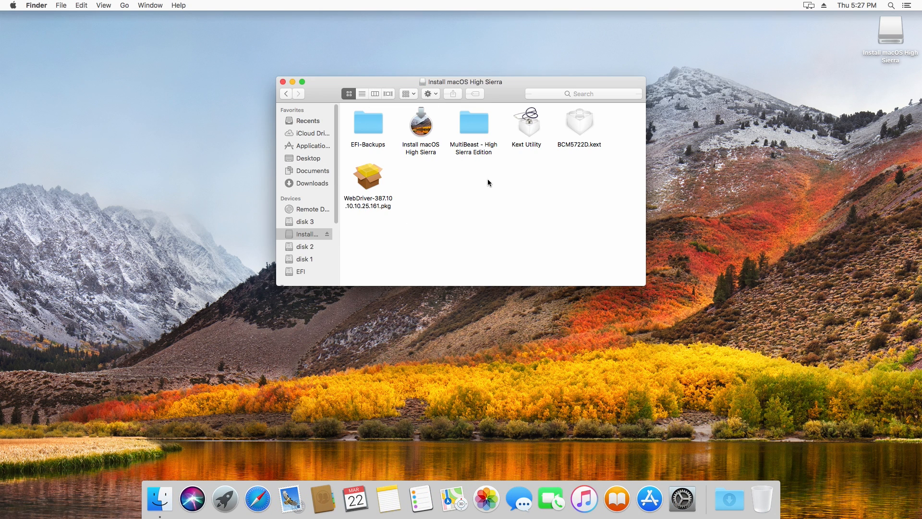
drag(386, 85, 442, 93)
click(431, 198)
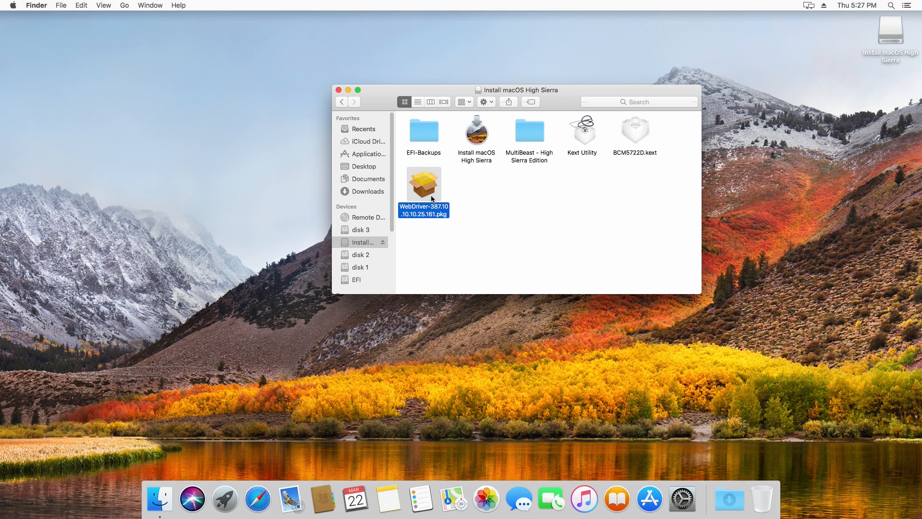
click(584, 144)
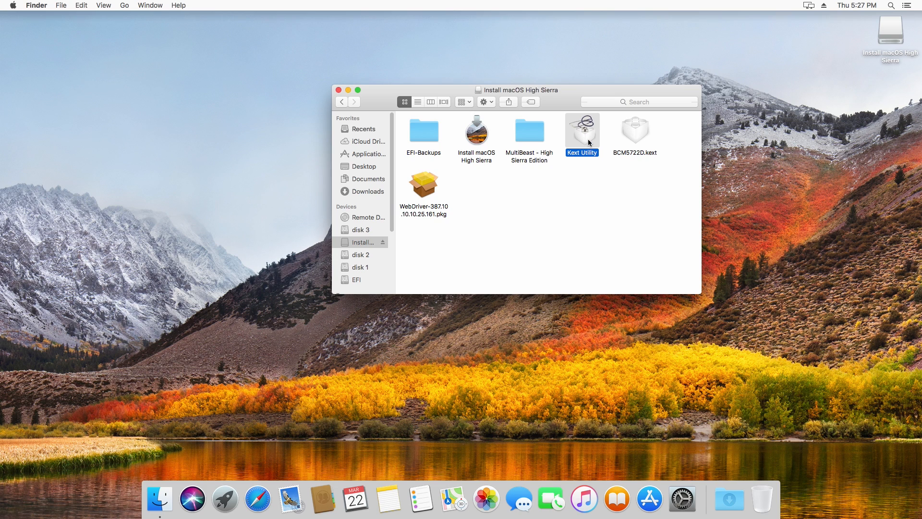
double_click(588, 139)
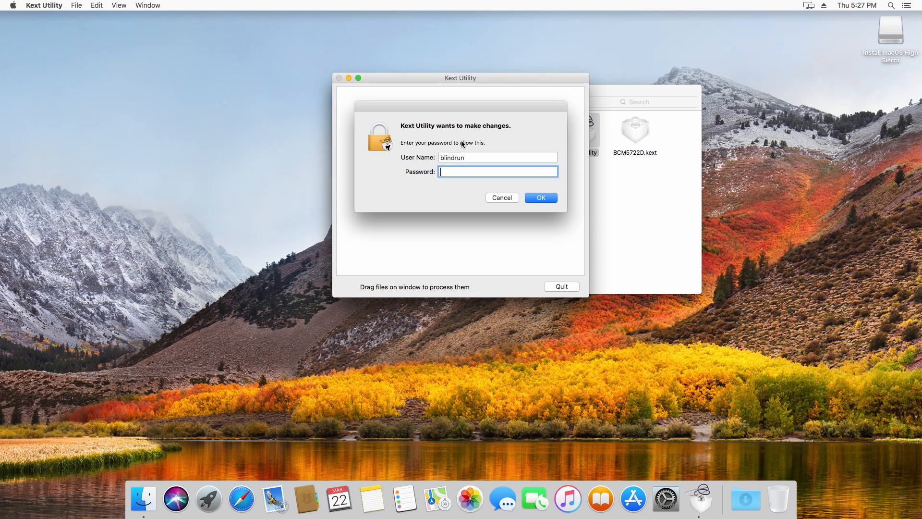
text(************)
key(Return)
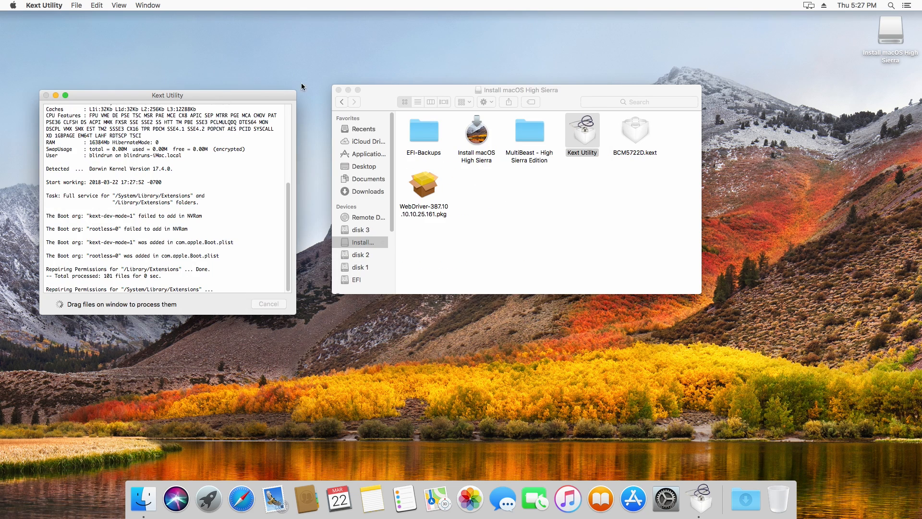
Submit BCM5722D.kext from the Install macOS High Sierra drive to Kext Utility for processing
click(353, 64)
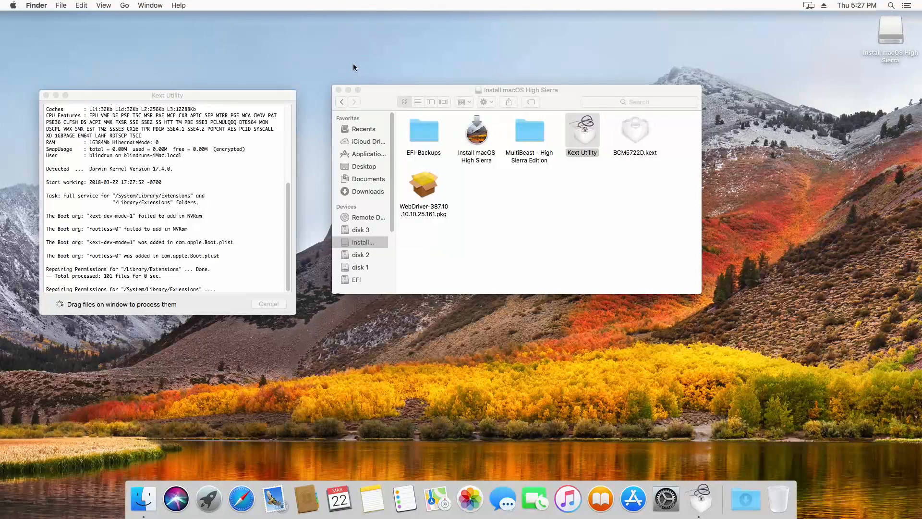
click(637, 132)
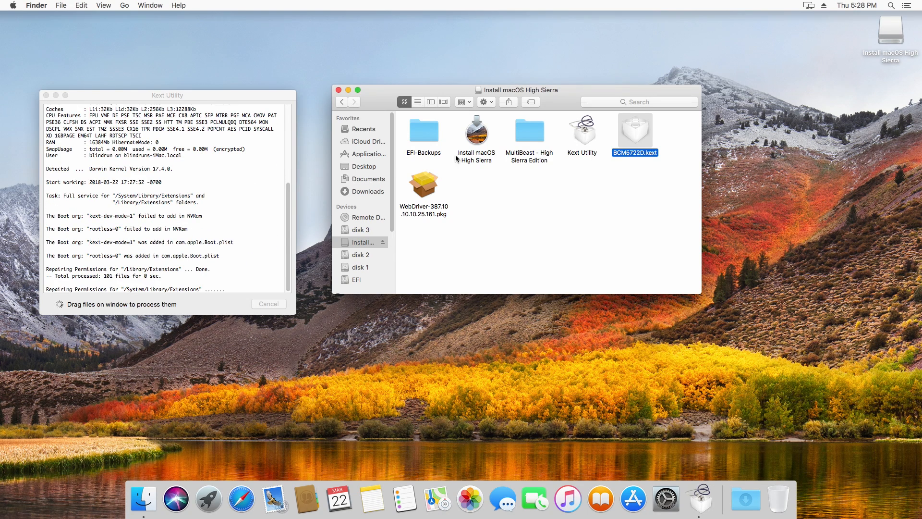
drag(635, 139, 198, 233)
Check the graphics information in the About This Mac overview, then close the overview
click(16, 7)
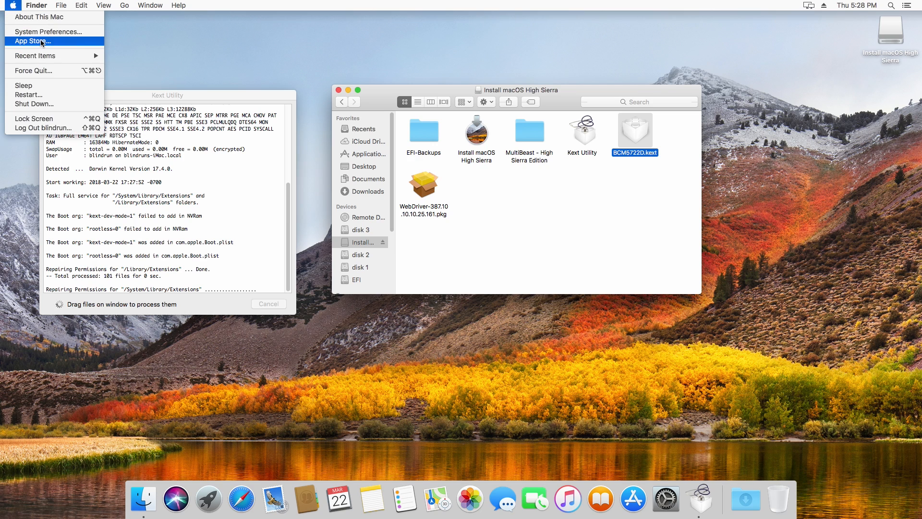
click(42, 17)
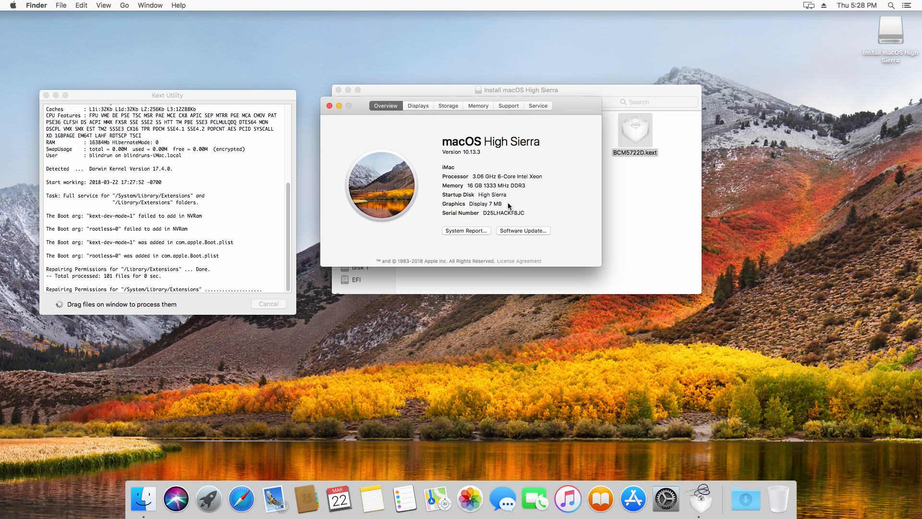
drag(469, 204, 510, 204)
click(476, 204)
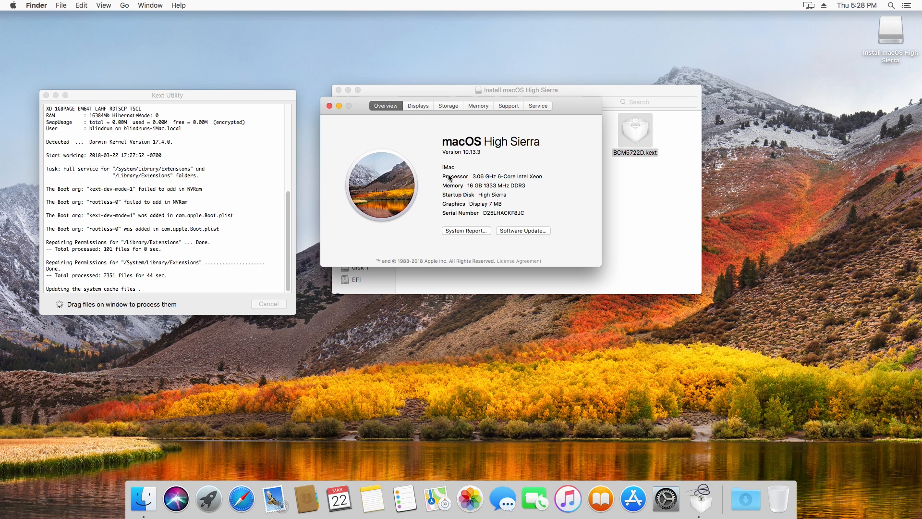
click(329, 105)
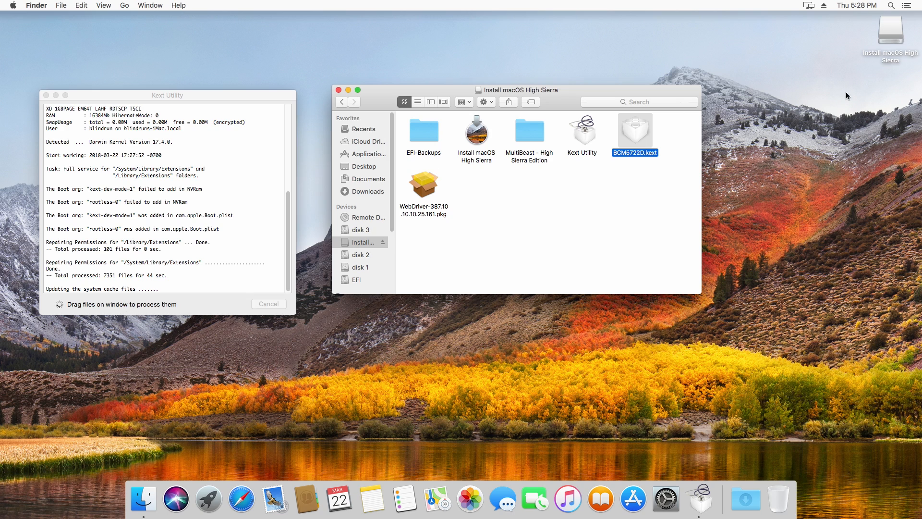
Open the Date & Time preferences and review the clock options and the date and time settings
click(871, 8)
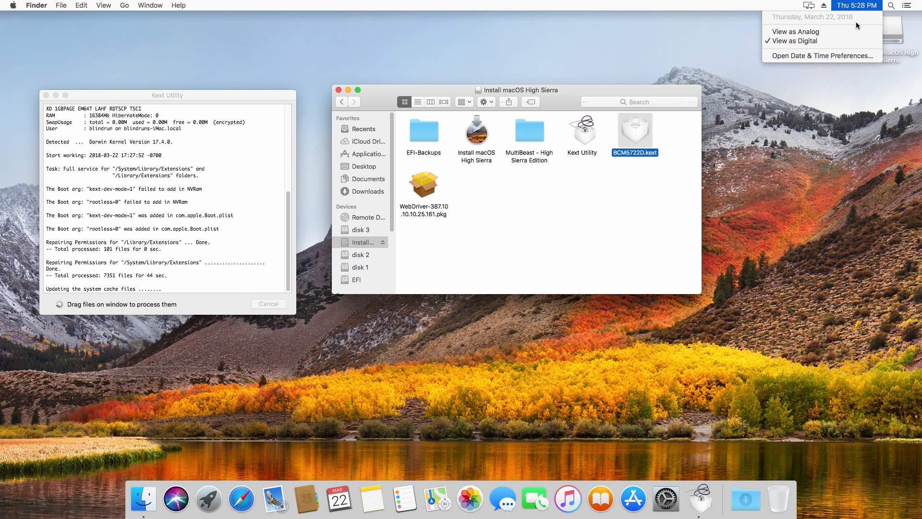
click(797, 56)
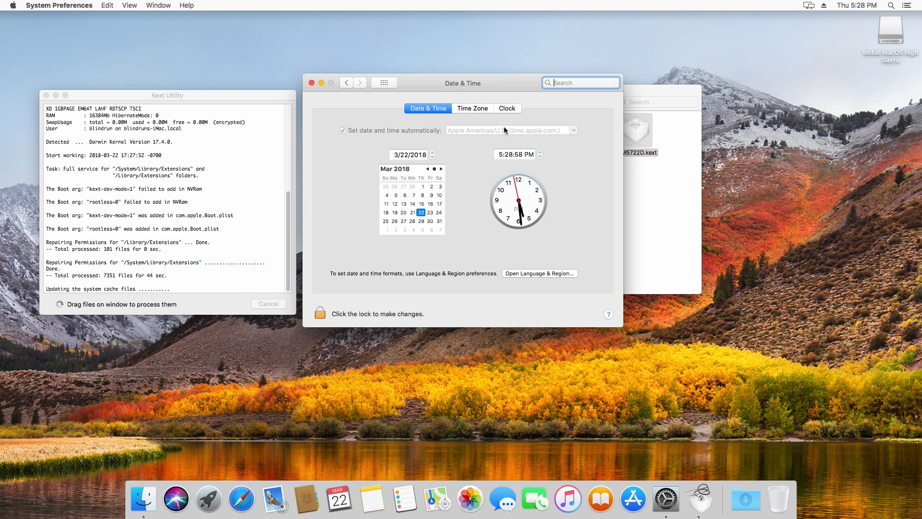
click(504, 109)
click(417, 109)
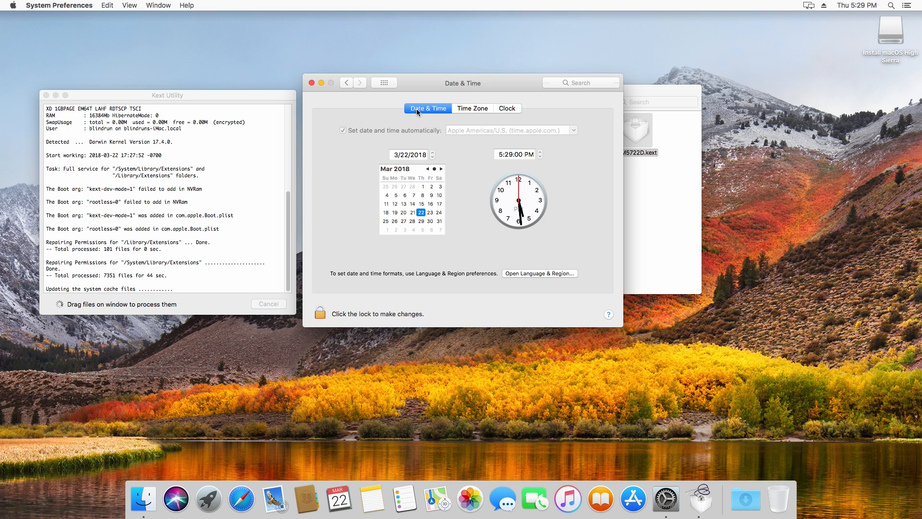
Authorize Kext Utility's changes with the account password, let it install BCM5722D.kext, and quit the utility
click(312, 83)
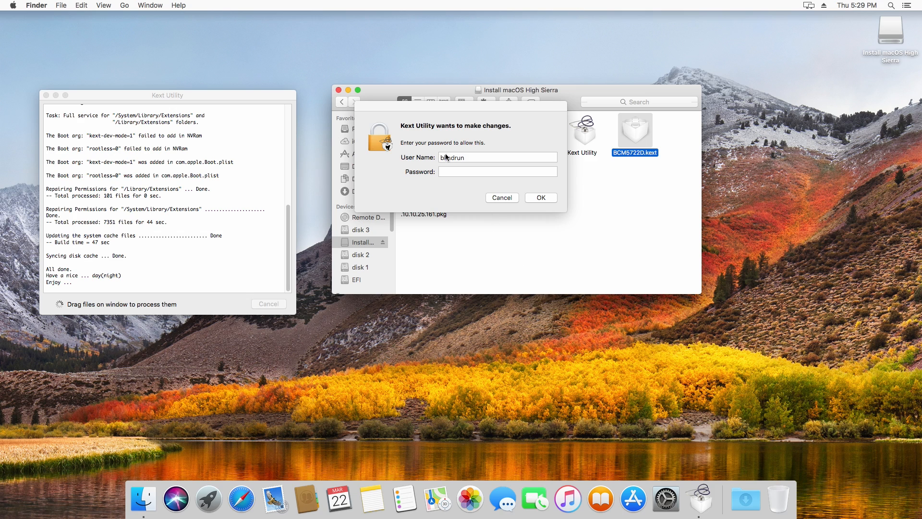
click(458, 171)
text(b••••••••••)
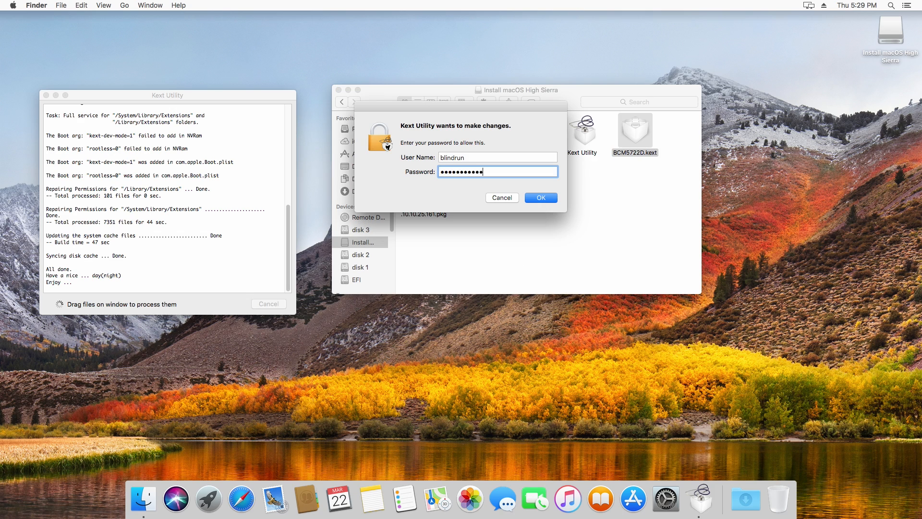
key(Return)
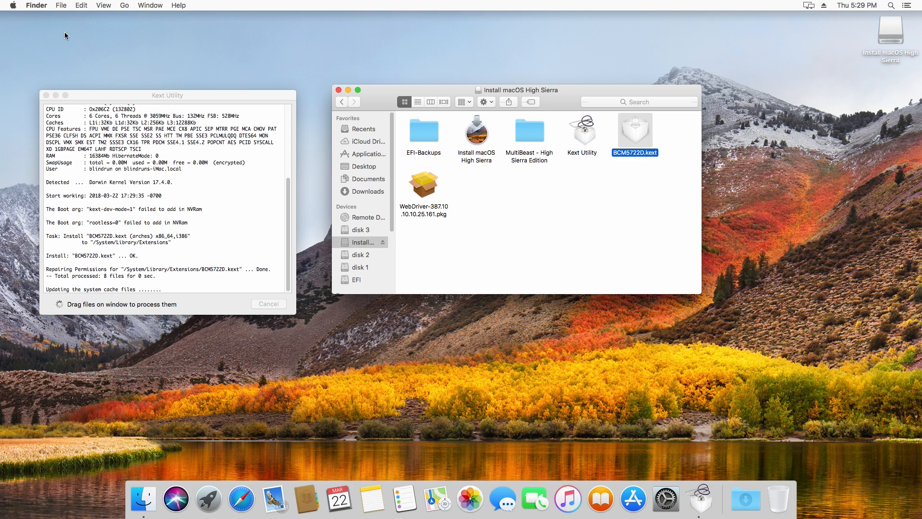
click(13, 6)
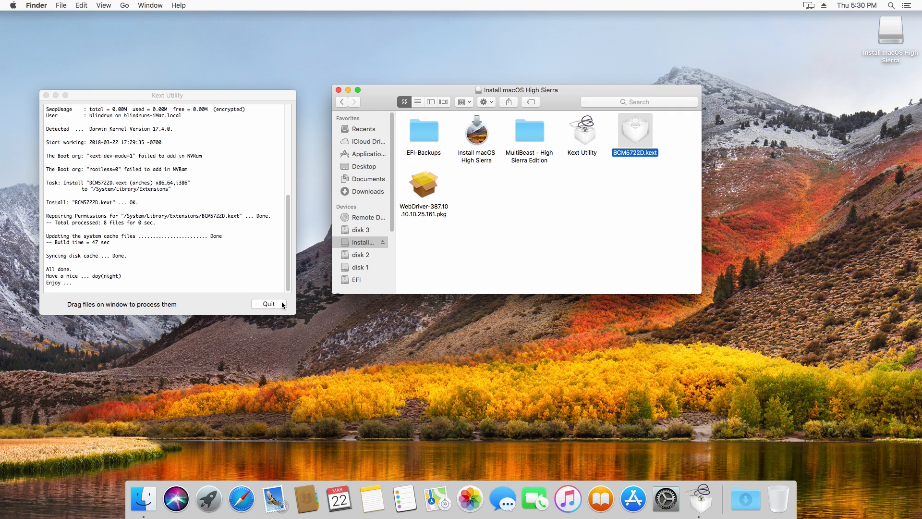
click(269, 304)
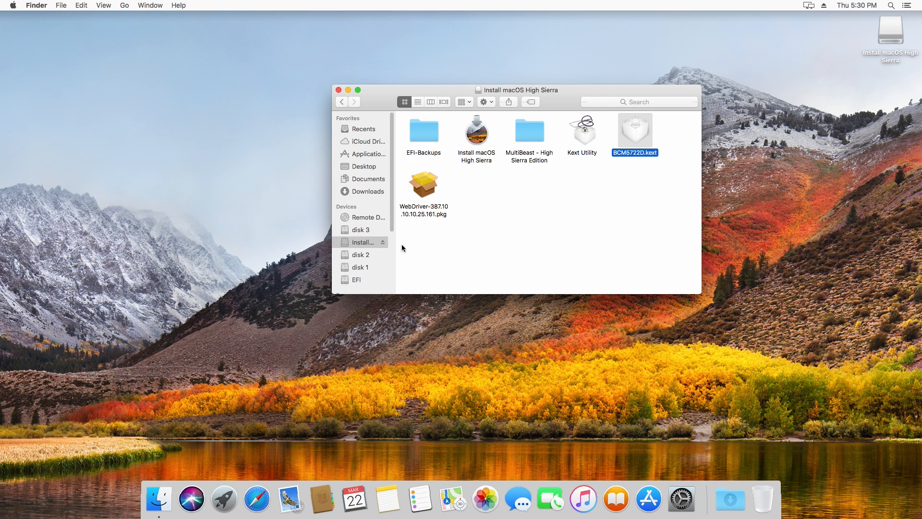
Find and launch Network Utility and check the IP address of the Ethernet (en0) interface
click(892, 5)
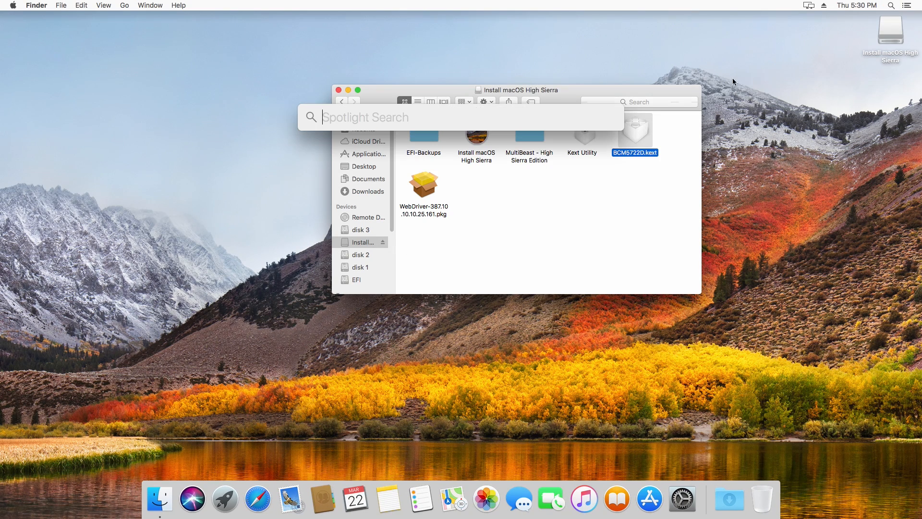
text(netw)
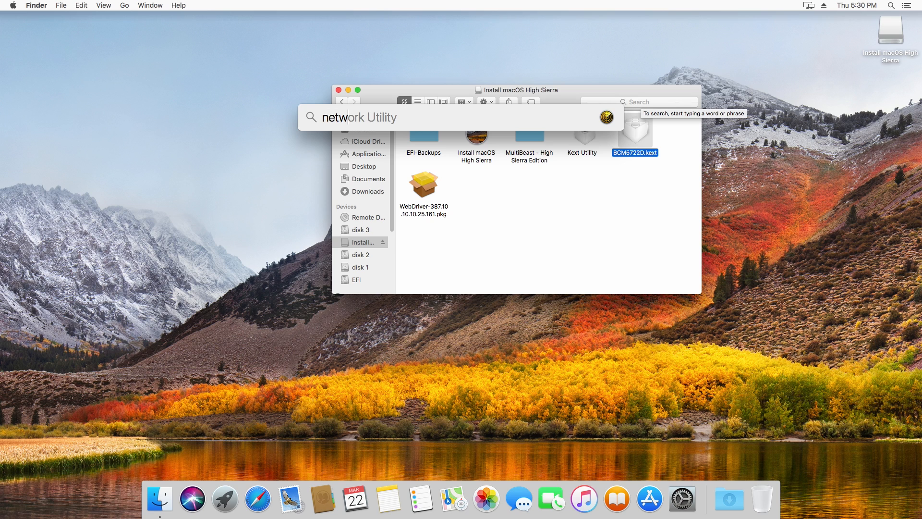
key(Return)
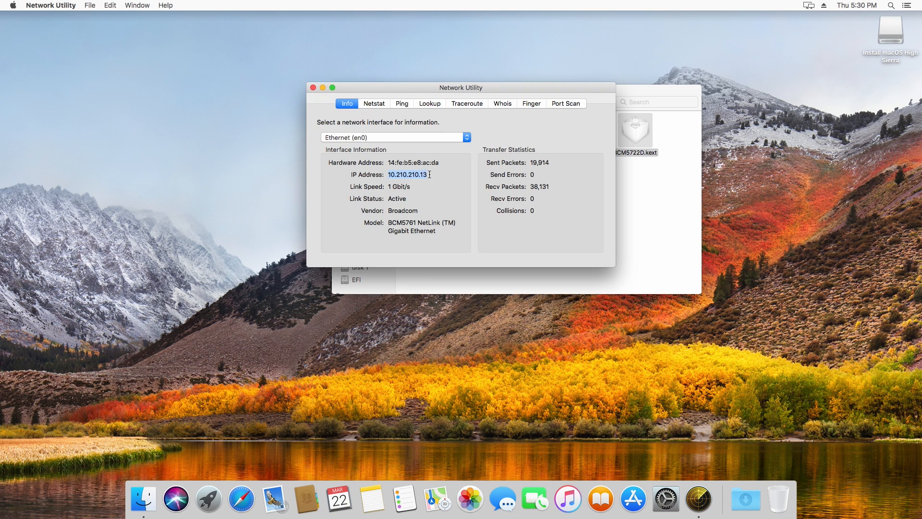
click(406, 177)
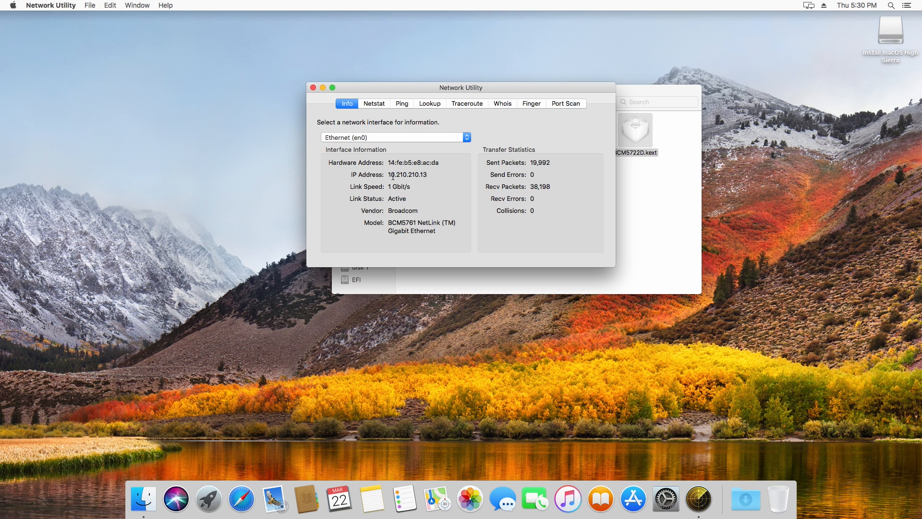
Switch to Safari, load google.com to test the internet connection, and close the browser window
click(235, 497)
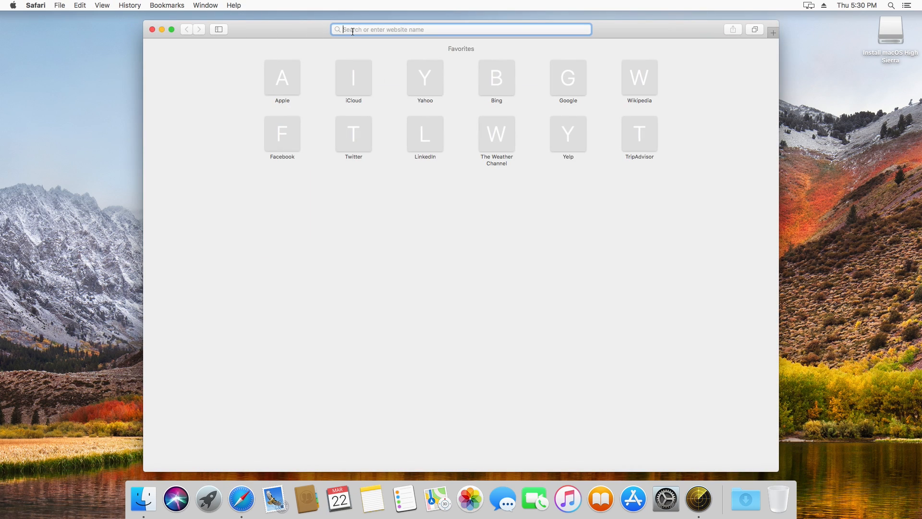
text(google)
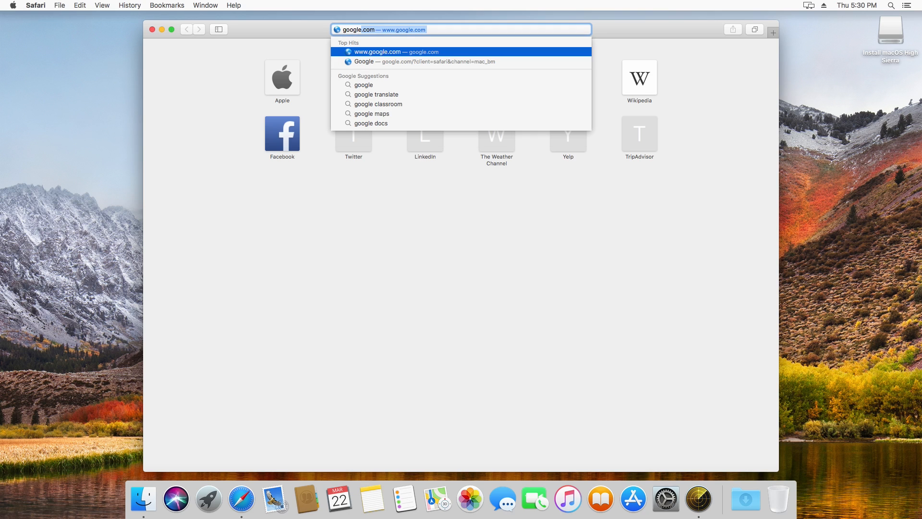
key(Return)
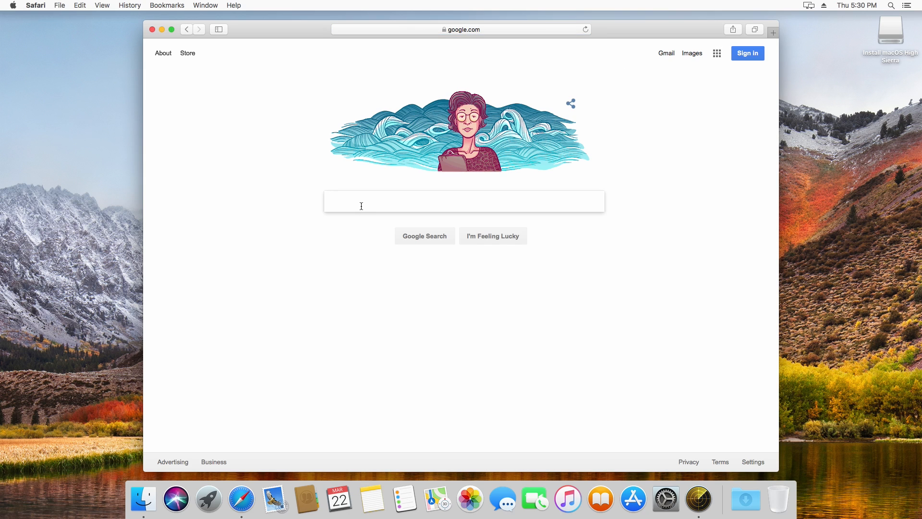
click(153, 30)
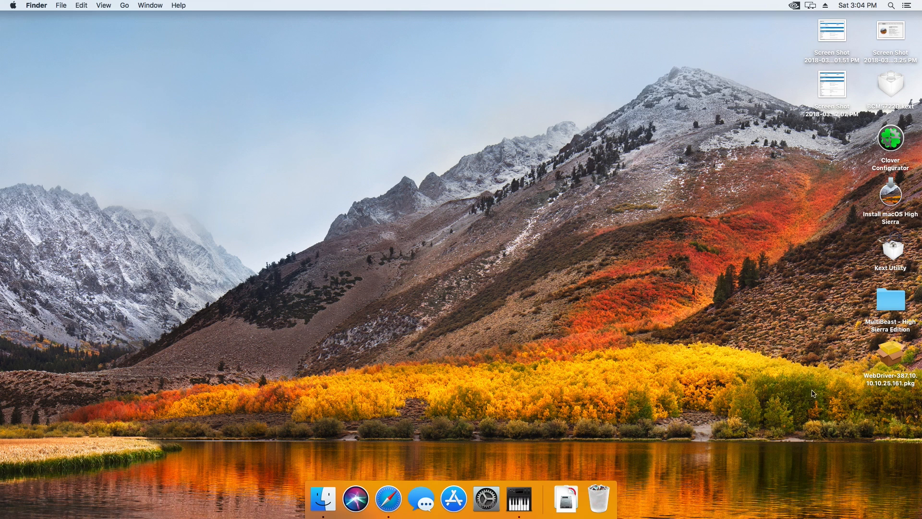
click(894, 359)
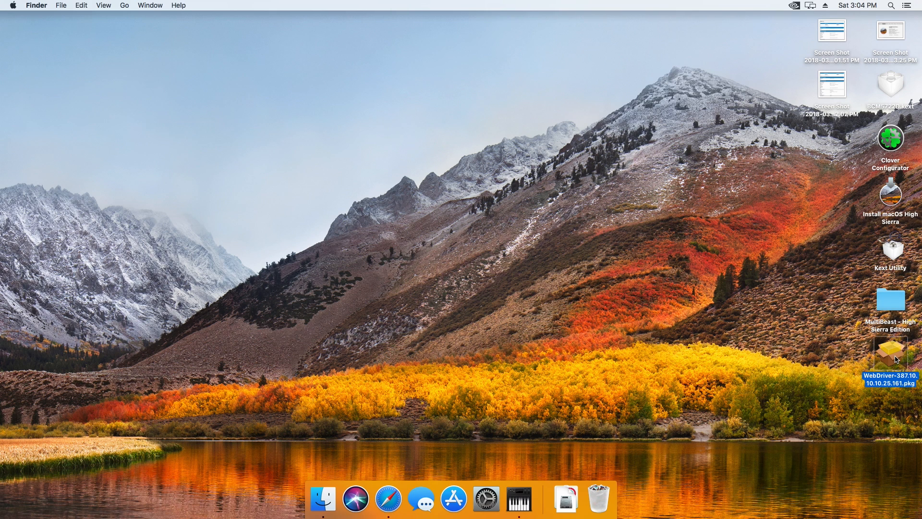
click(759, 332)
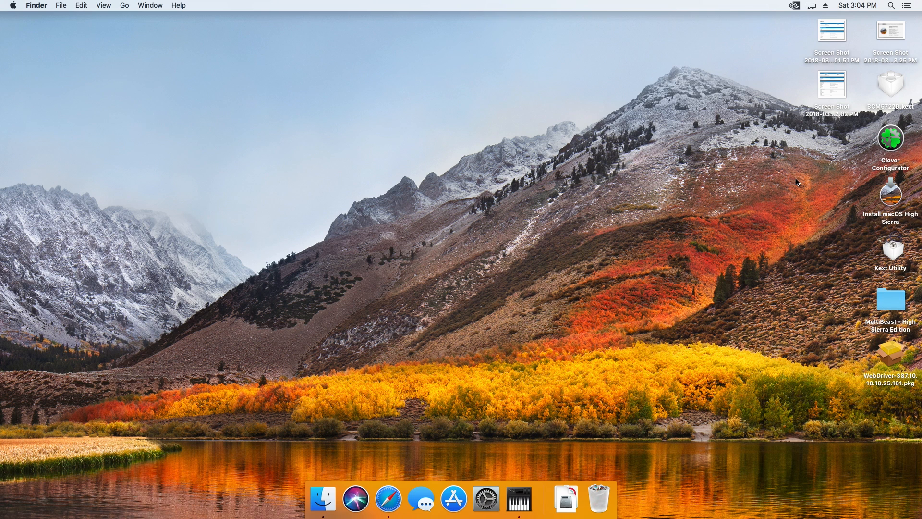
Launch Clover Configurator from the desktop and mount the EFI partition on disk0s1
double_click(892, 144)
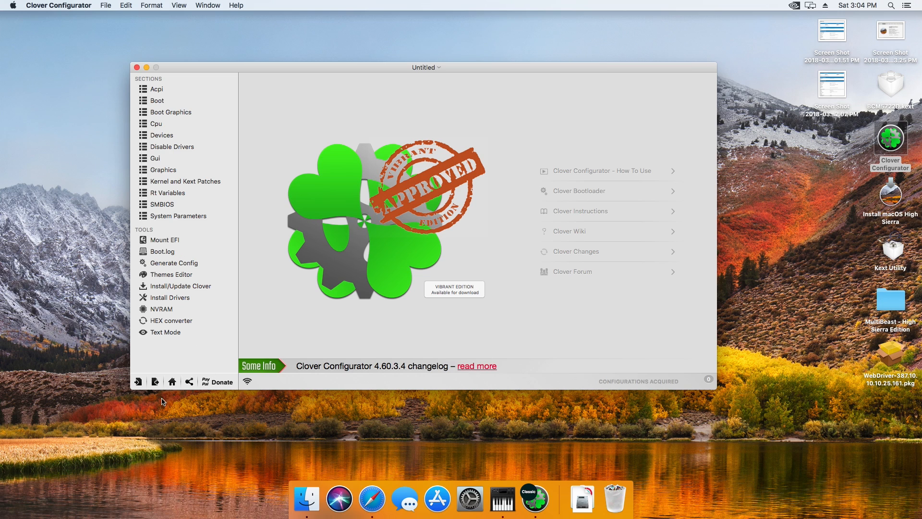
click(166, 242)
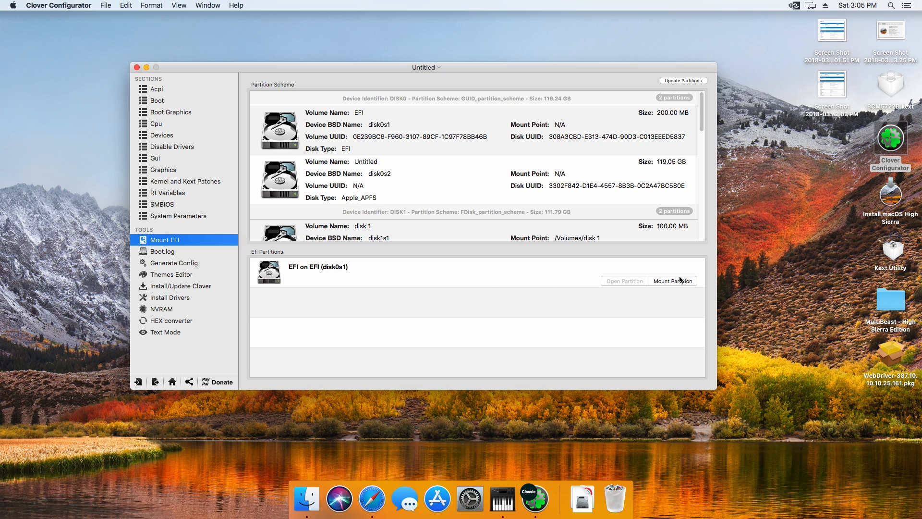
click(486, 282)
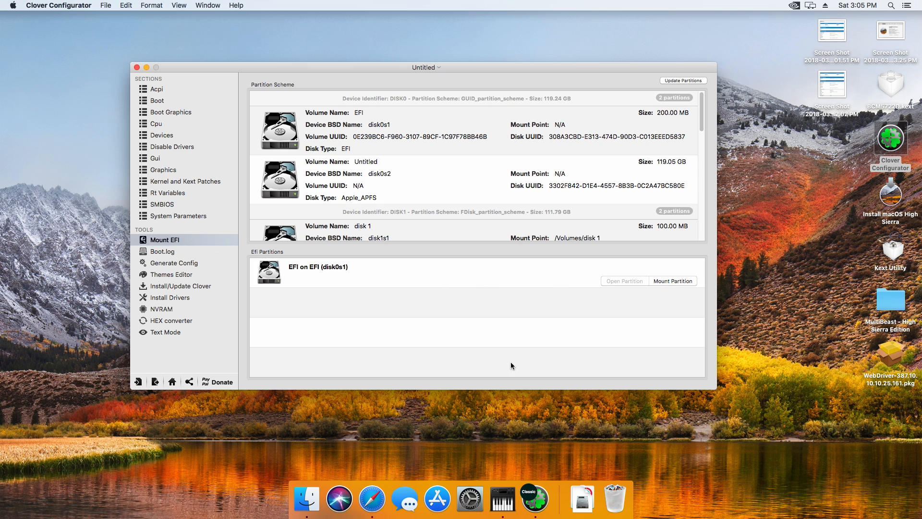
click(890, 301)
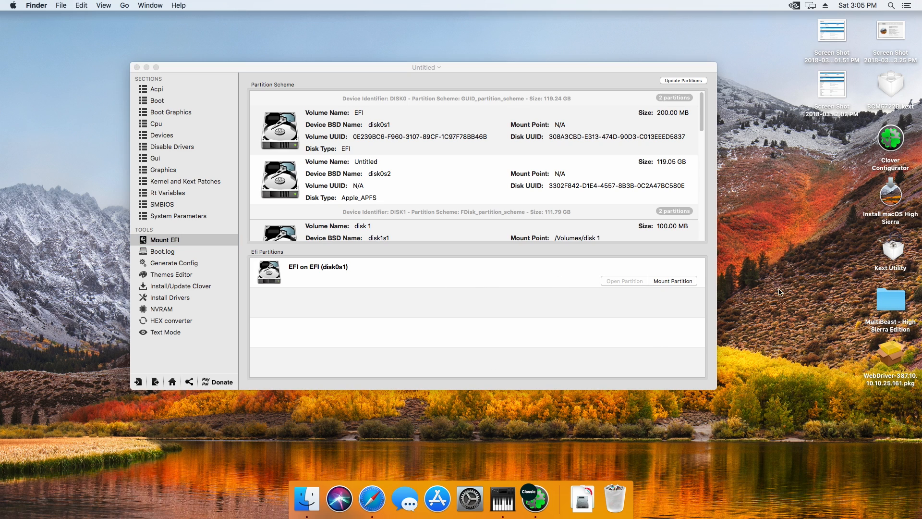
click(667, 282)
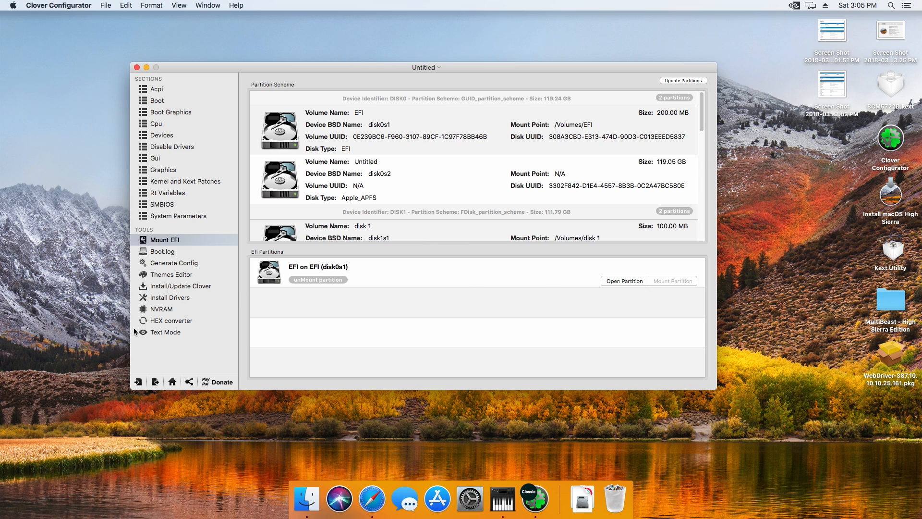
Open the mounted EFI partition and load config.plist from its EFI/CLOVER folder into Clover Configurator
click(307, 499)
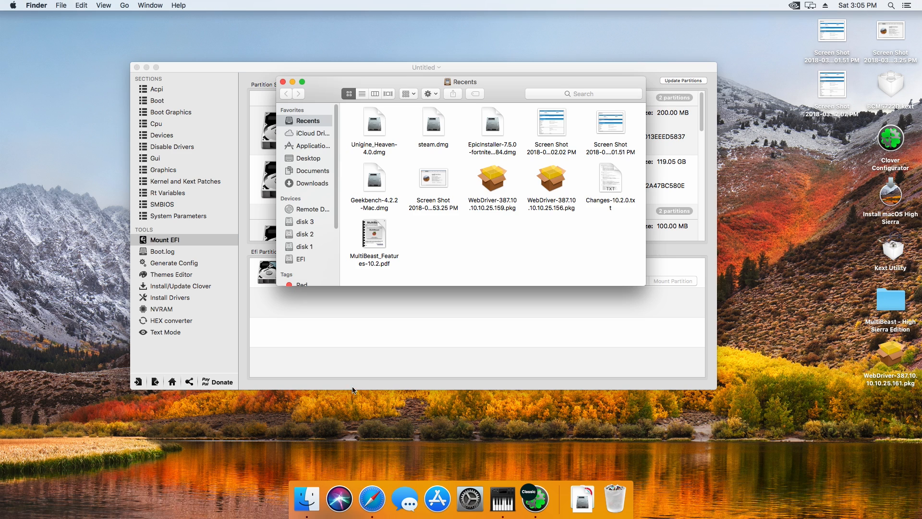
click(283, 82)
click(633, 280)
click(625, 281)
double_click(426, 129)
double_click(482, 130)
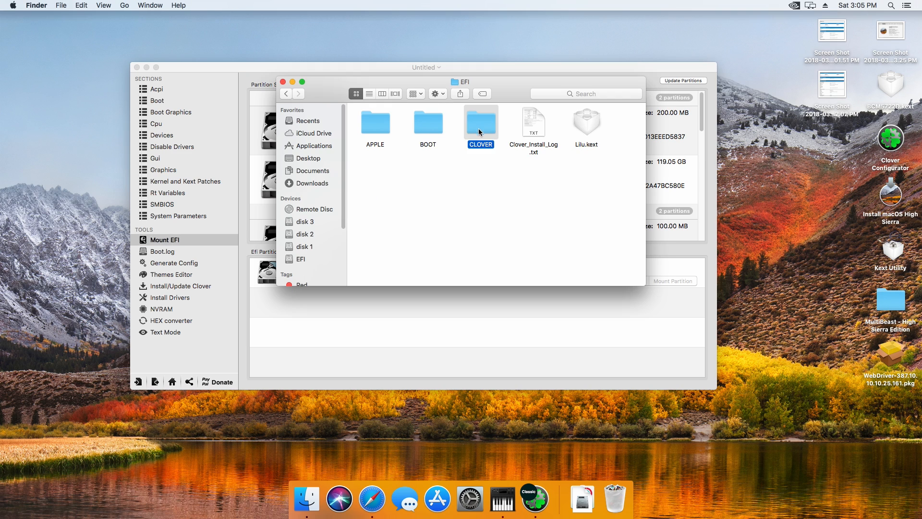
click(535, 129)
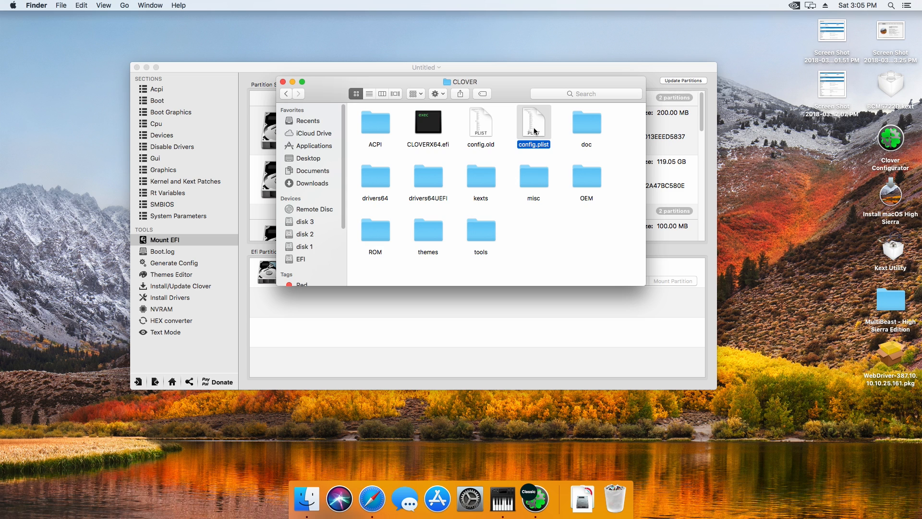
double_click(535, 129)
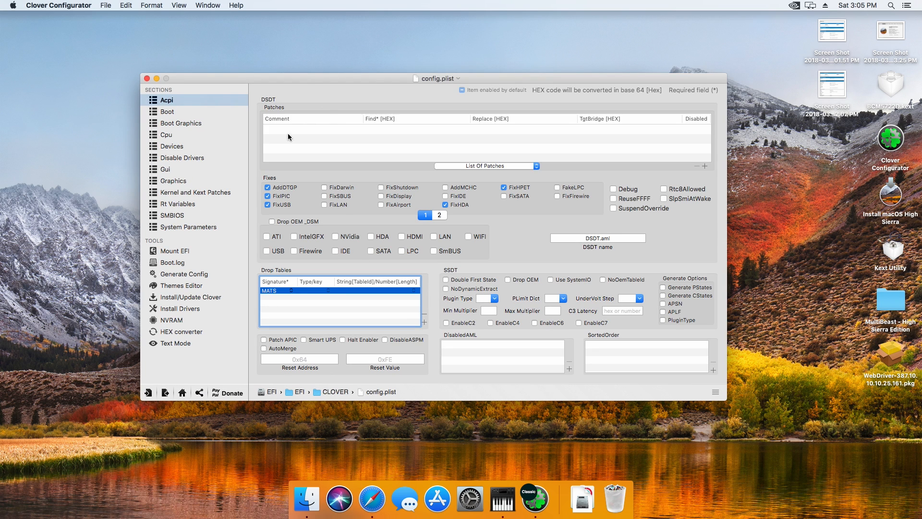
Review the Boot and Boot Graphics sections of config.plist, including the boot arguments, and close the file
click(177, 121)
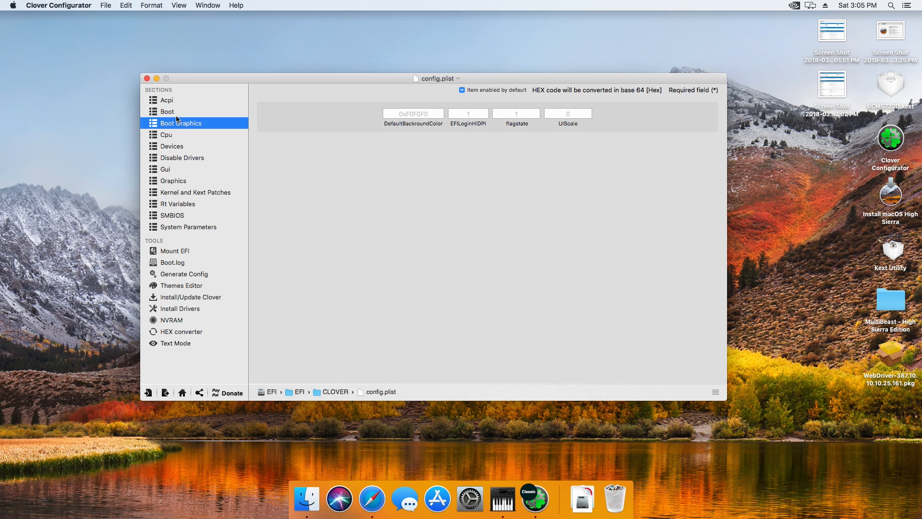
click(177, 116)
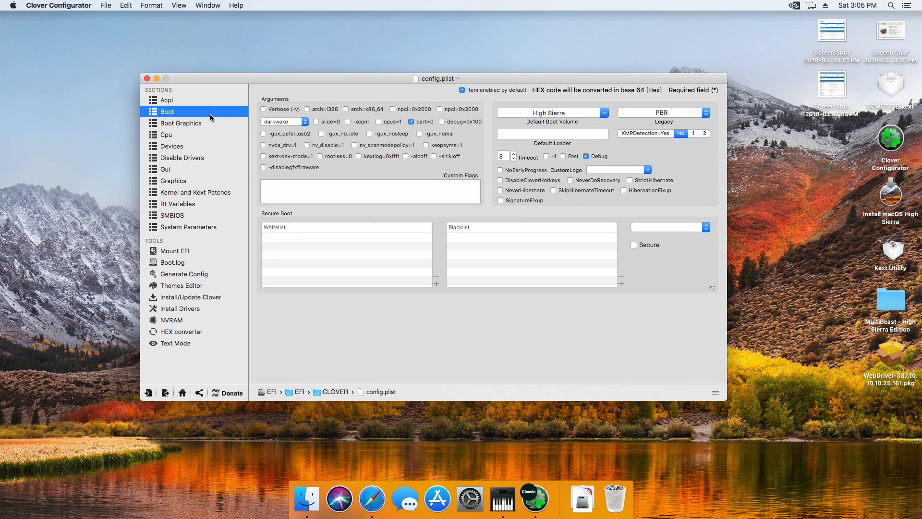
click(185, 122)
click(173, 112)
click(147, 78)
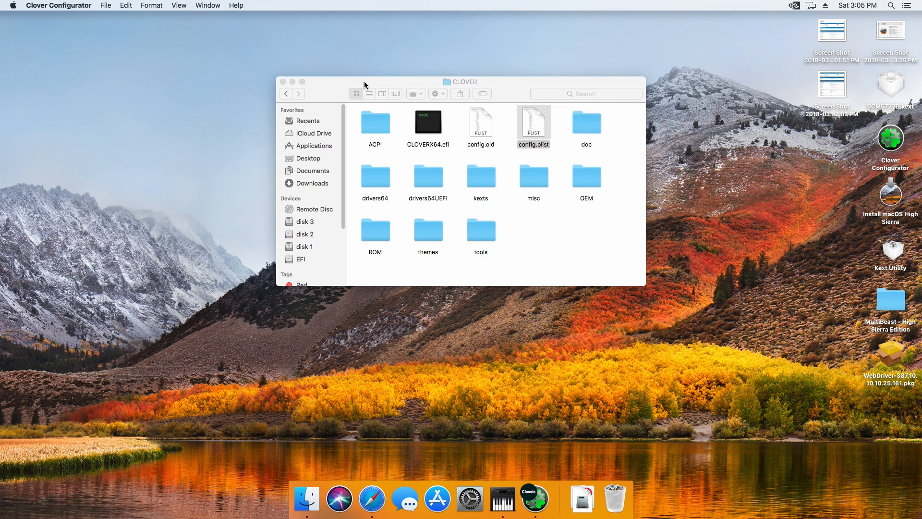
click(538, 50)
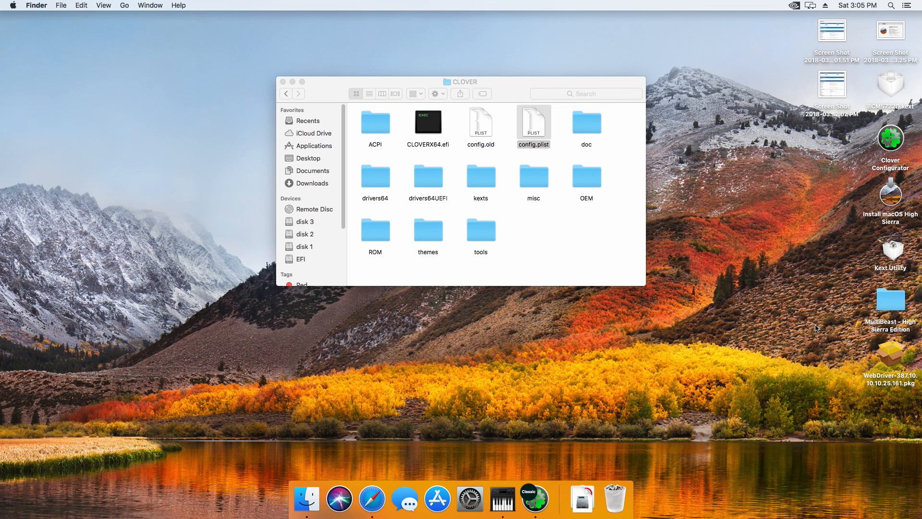
Open the WebDriver-387.10.10.10.25.161.pkg installer, view its introduction, and close it without installing
double_click(889, 368)
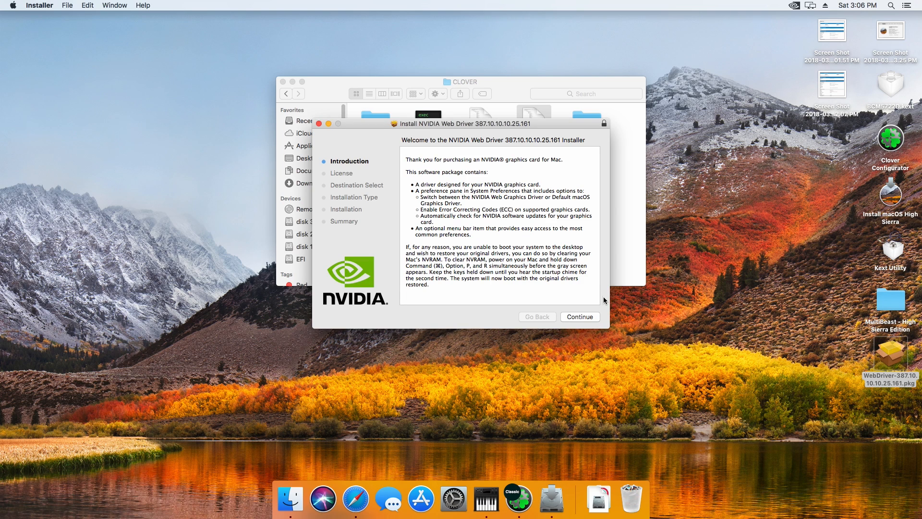
click(319, 124)
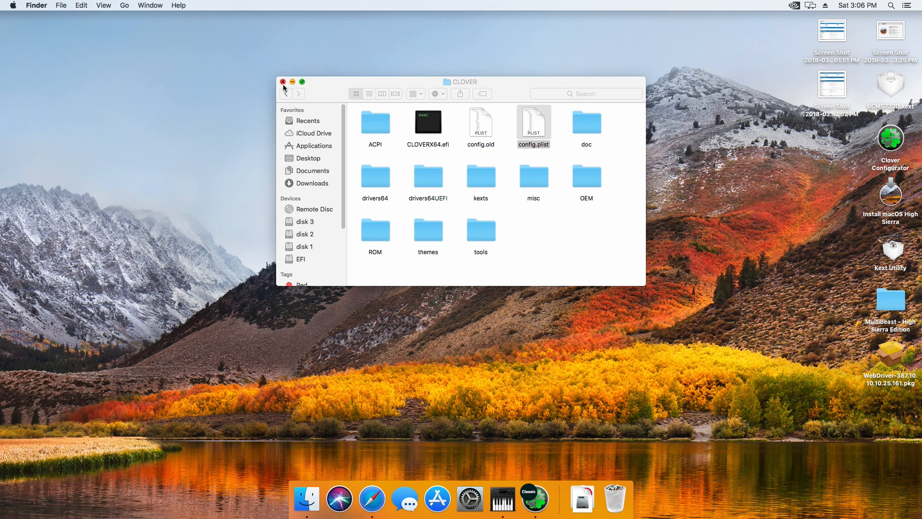
click(224, 87)
click(595, 266)
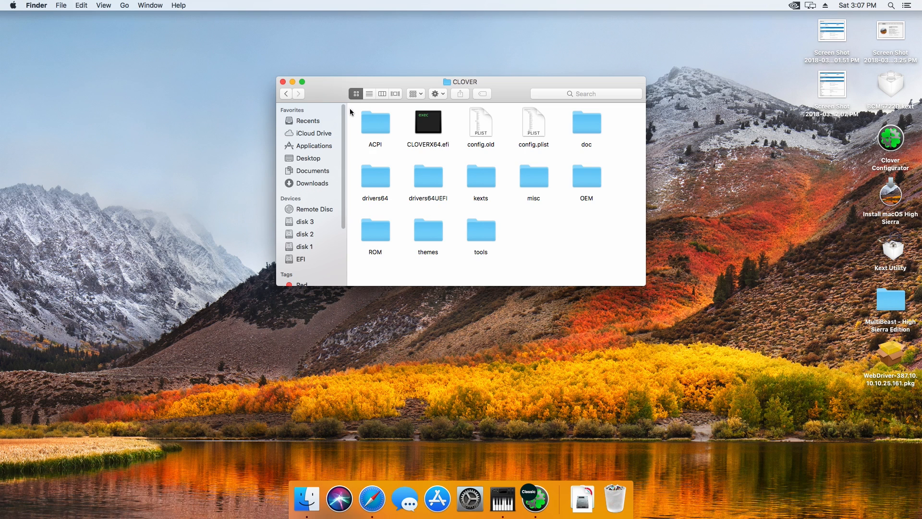
Review the Graphics Drivers and G-SYNC settings in the NVIDIA Driver Manager preferences and close them
click(794, 6)
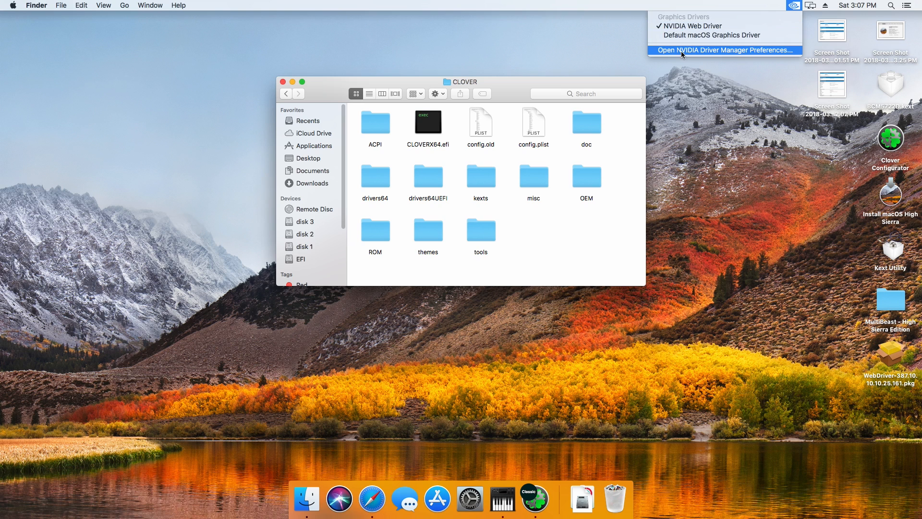
click(421, 156)
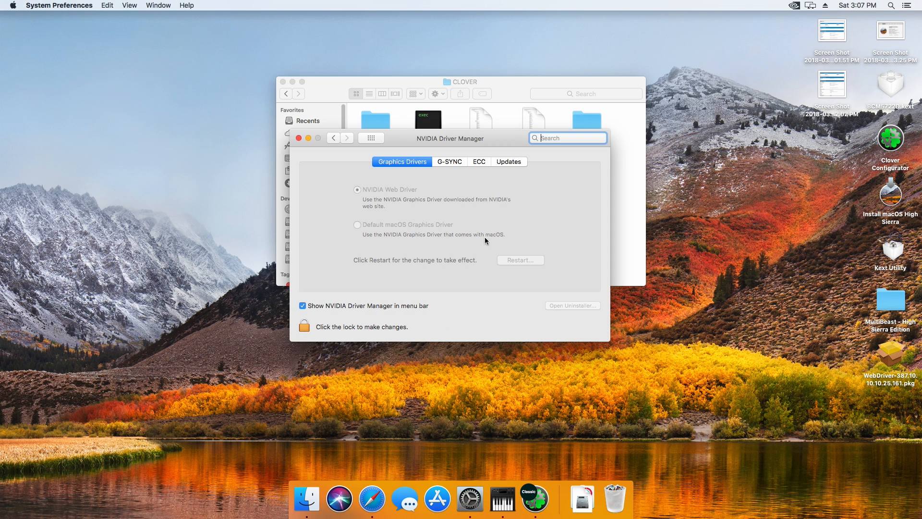
click(449, 162)
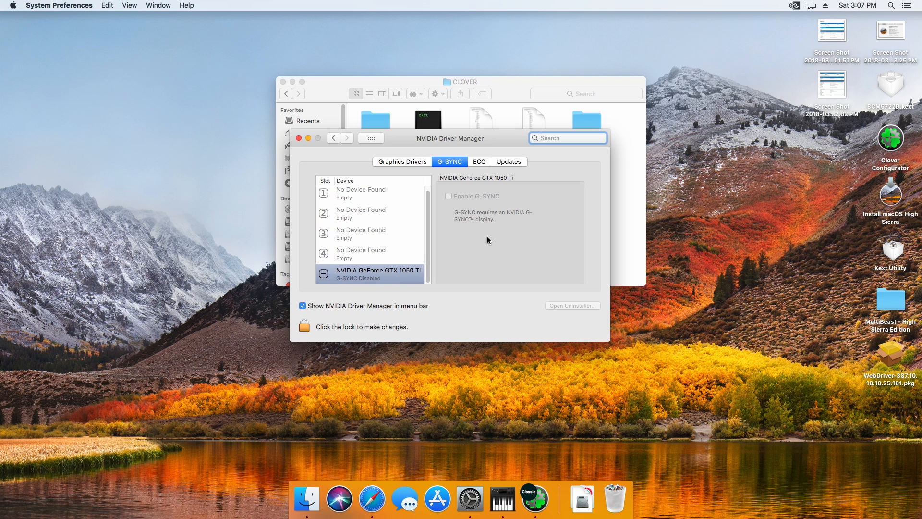
click(298, 138)
click(13, 6)
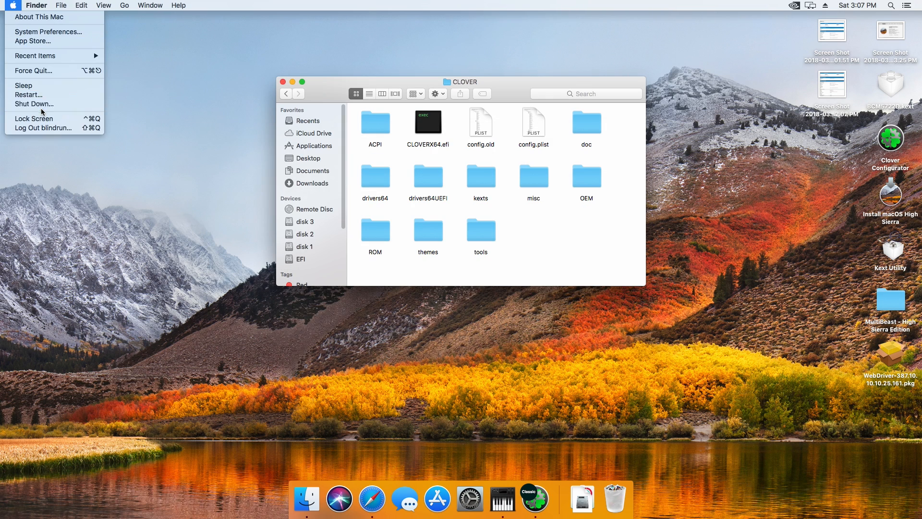
mouse_move(40, 54)
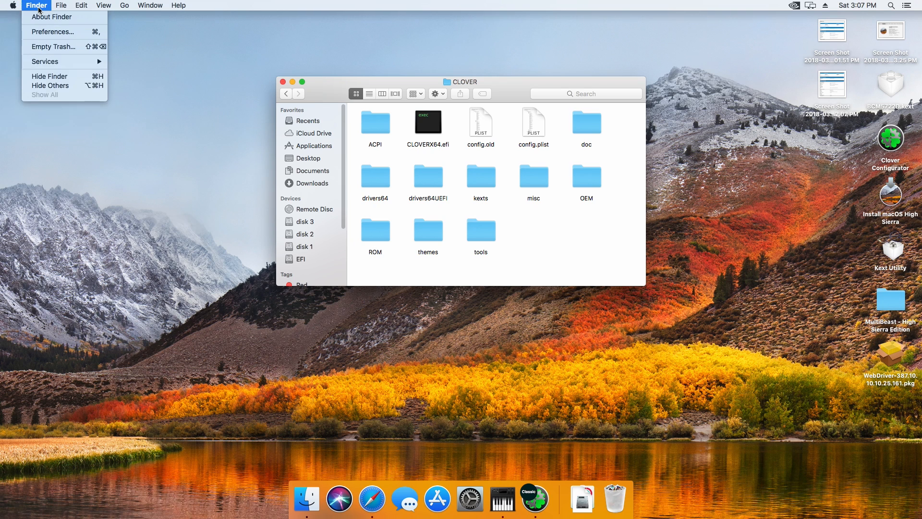
click(27, 17)
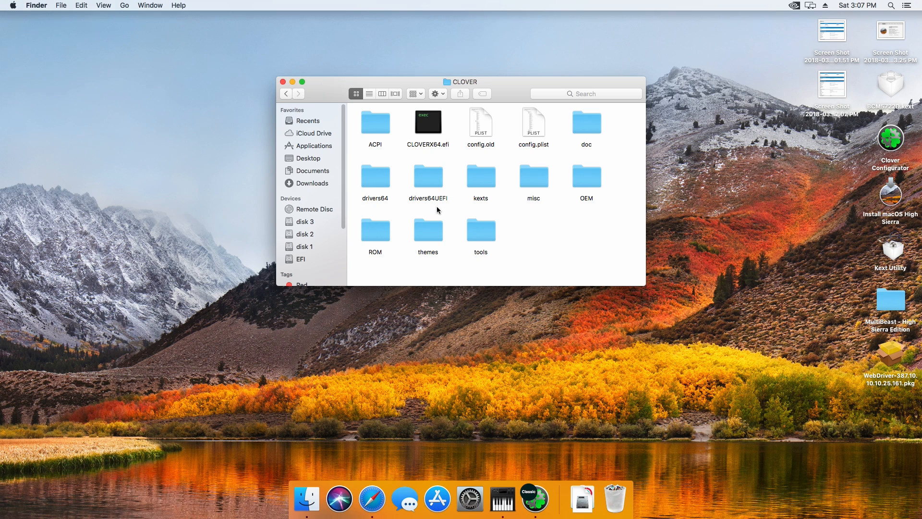
Review the macOS version and graphics card details in the About This Mac overview, and close it along with the CLOVER folder window
drag(358, 110, 318, 109)
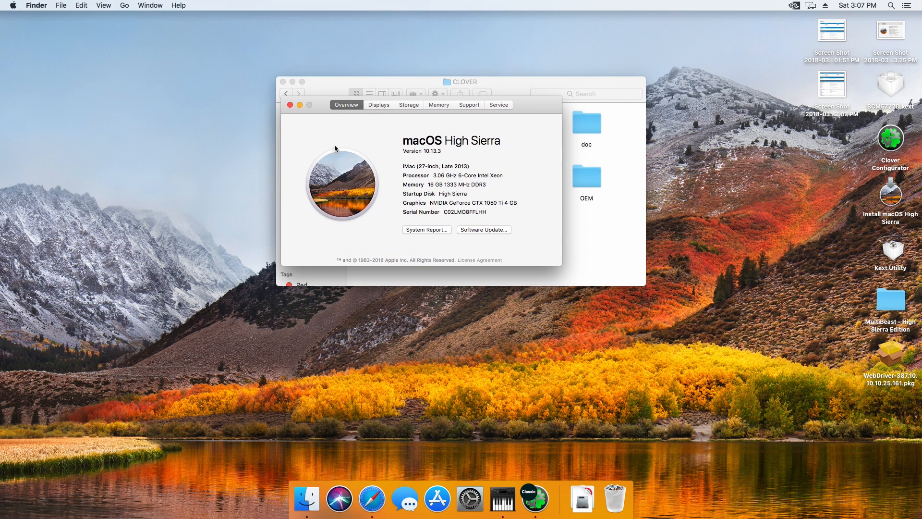
drag(517, 203, 419, 206)
click(509, 202)
click(289, 105)
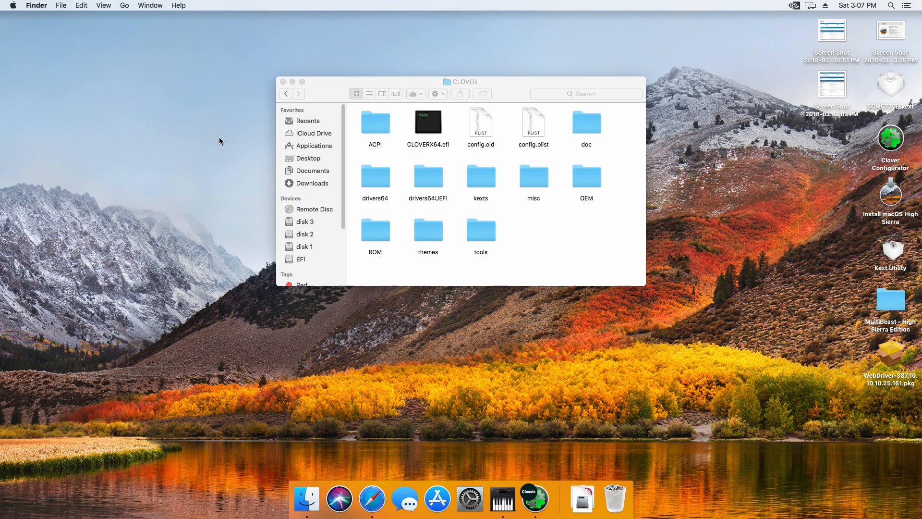
drag(421, 78, 345, 165)
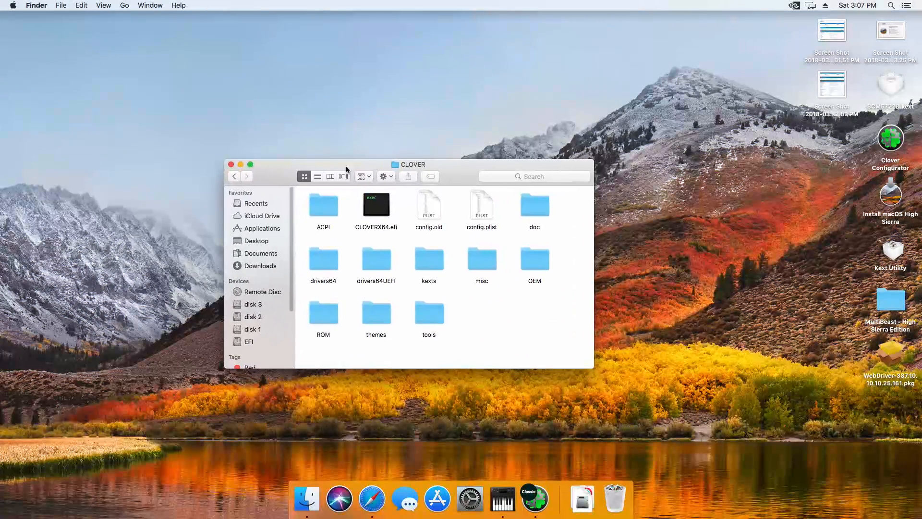
click(231, 165)
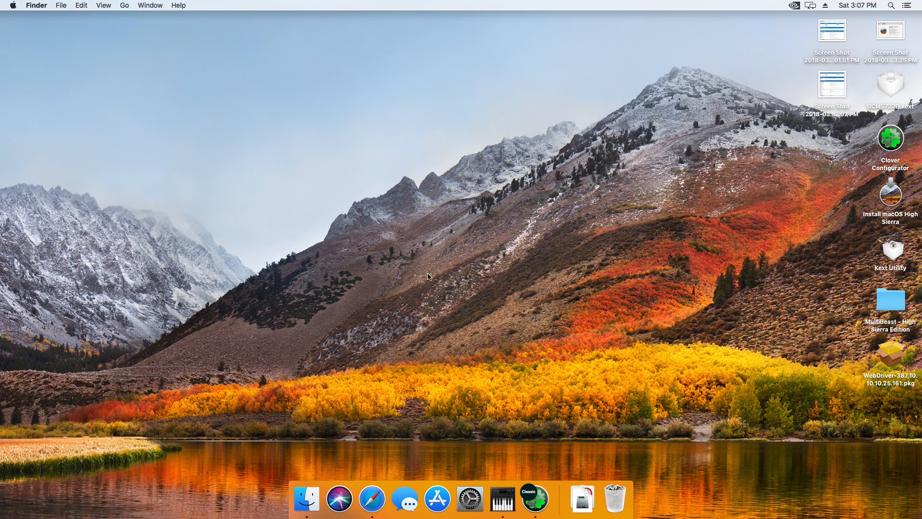
Search the Mac for Heaven and switch to the Unigine Heaven Benchmark 4.0 launcher
click(891, 6)
text(heav)
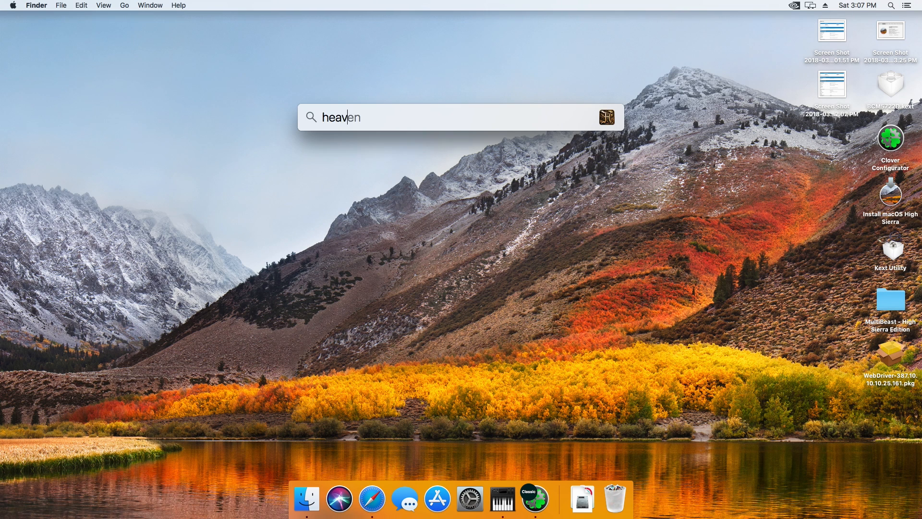
key(Return)
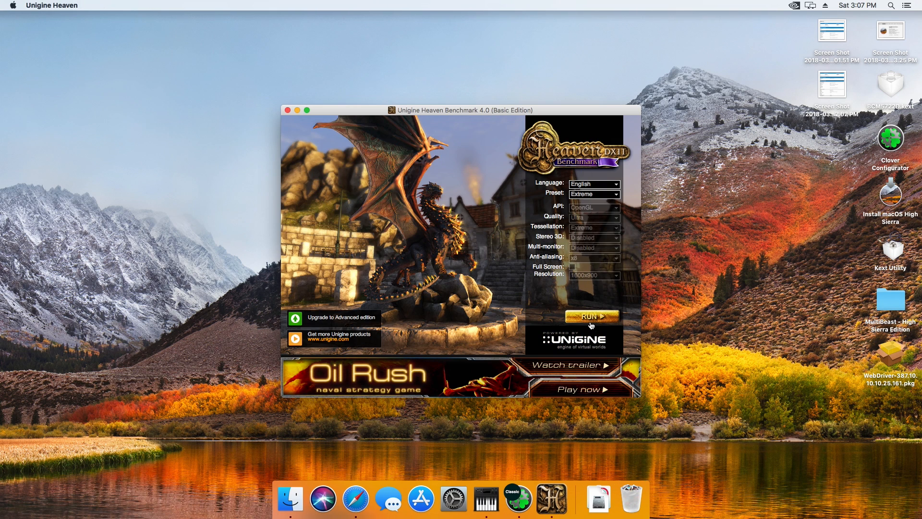
Run Heaven with the launcher's existing settings, move its window fully onto the desktop, and start the benchmark
key(Return)
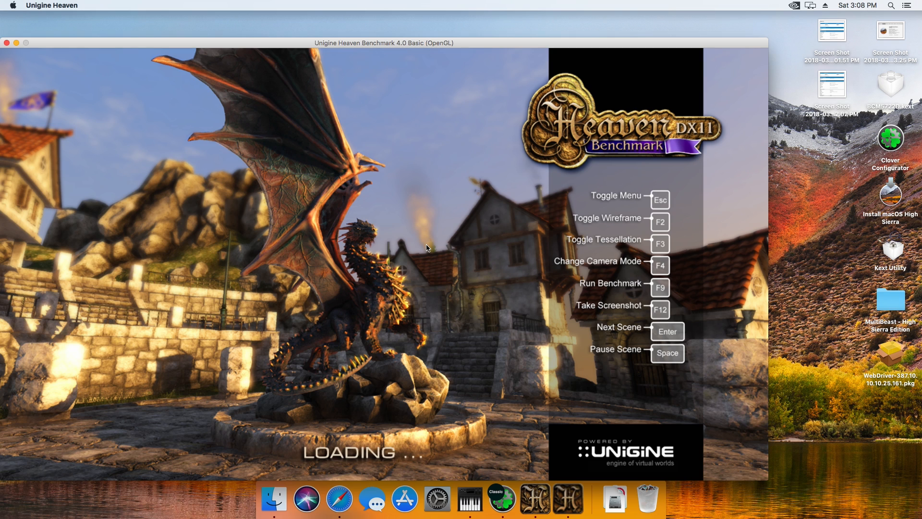
drag(292, 43, 323, 36)
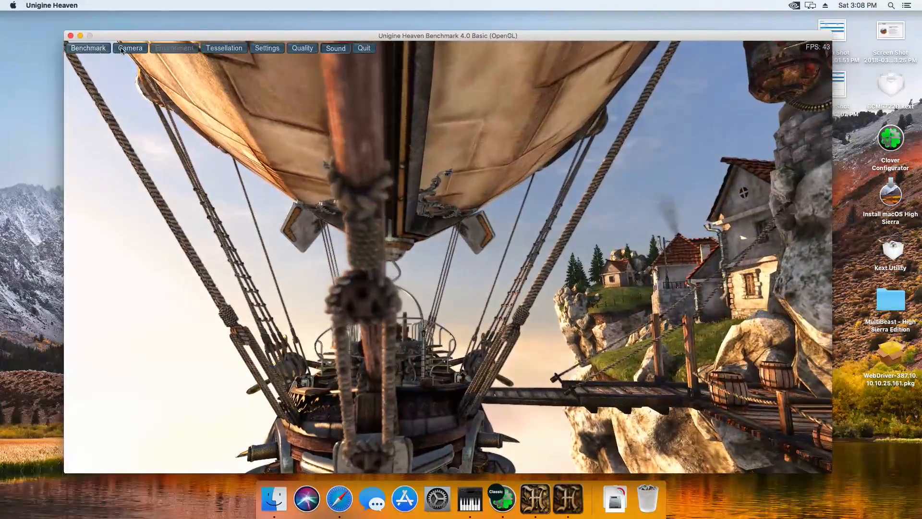
click(103, 48)
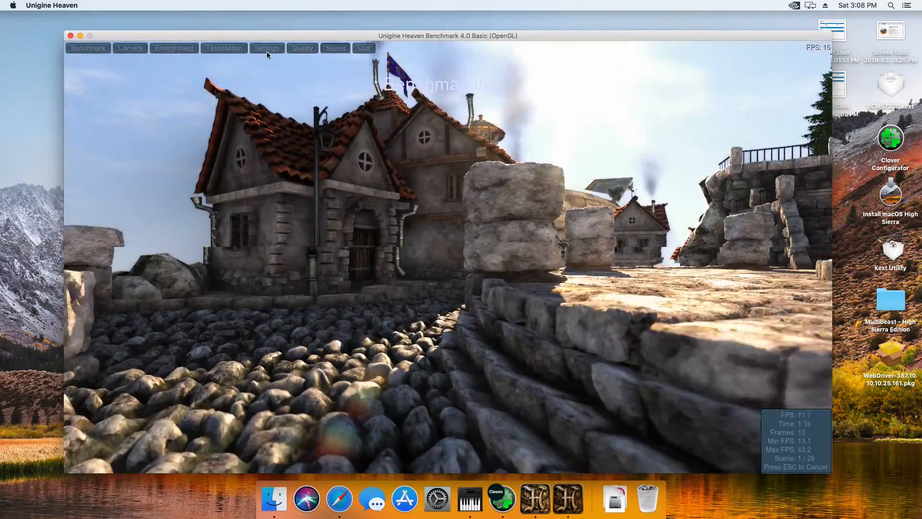